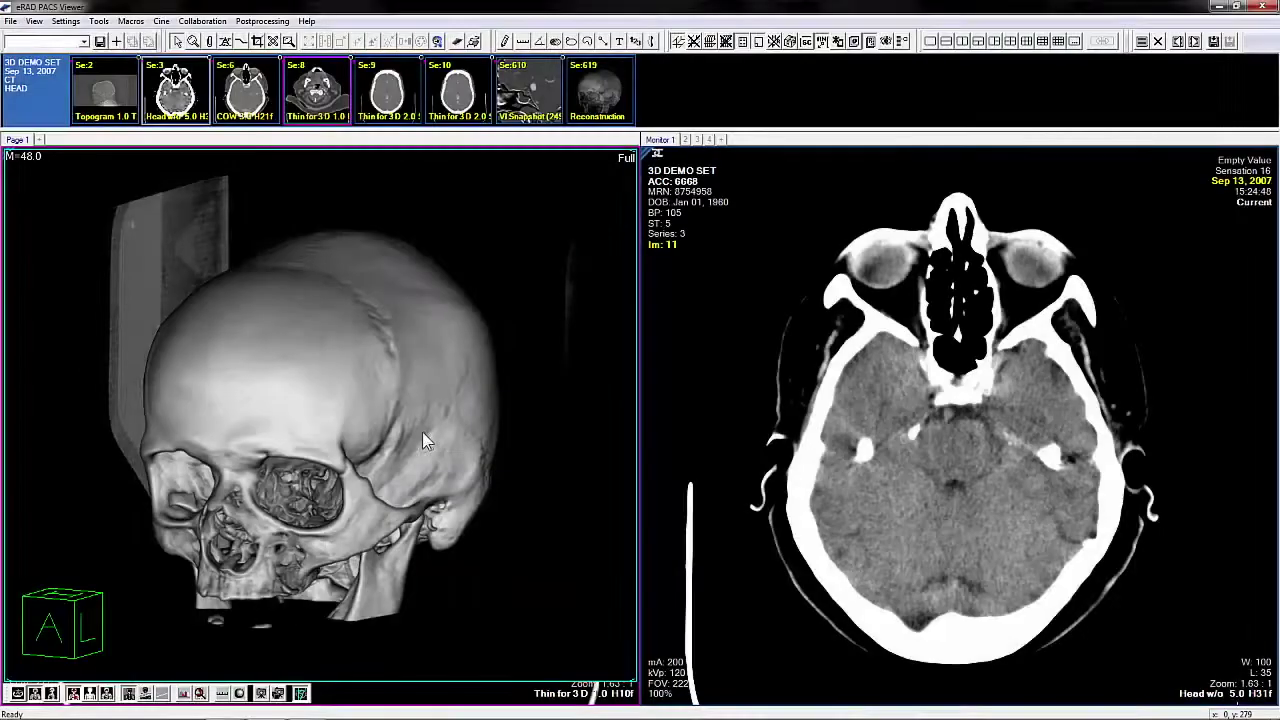
Inspect the 3D skull rendering from frontal and lateral angles, cutting into the volume to view its interior at different depths
{"action": "mouse_move", "coordinate": [422, 431]}
{"action": "left_mouse_down"}
{"action": "mouse_move", "coordinate": [378, 447]}
{"action": "mouse_move", "coordinate": [388, 425]}
{"action": "mouse_move", "coordinate": [418, 426]}
{"action": "mouse_move", "coordinate": [436, 434]}
{"action": "mouse_move", "coordinate": [435, 460]}
{"action": "mouse_move", "coordinate": [420, 455]}
{"action": "left_mouse_up"}
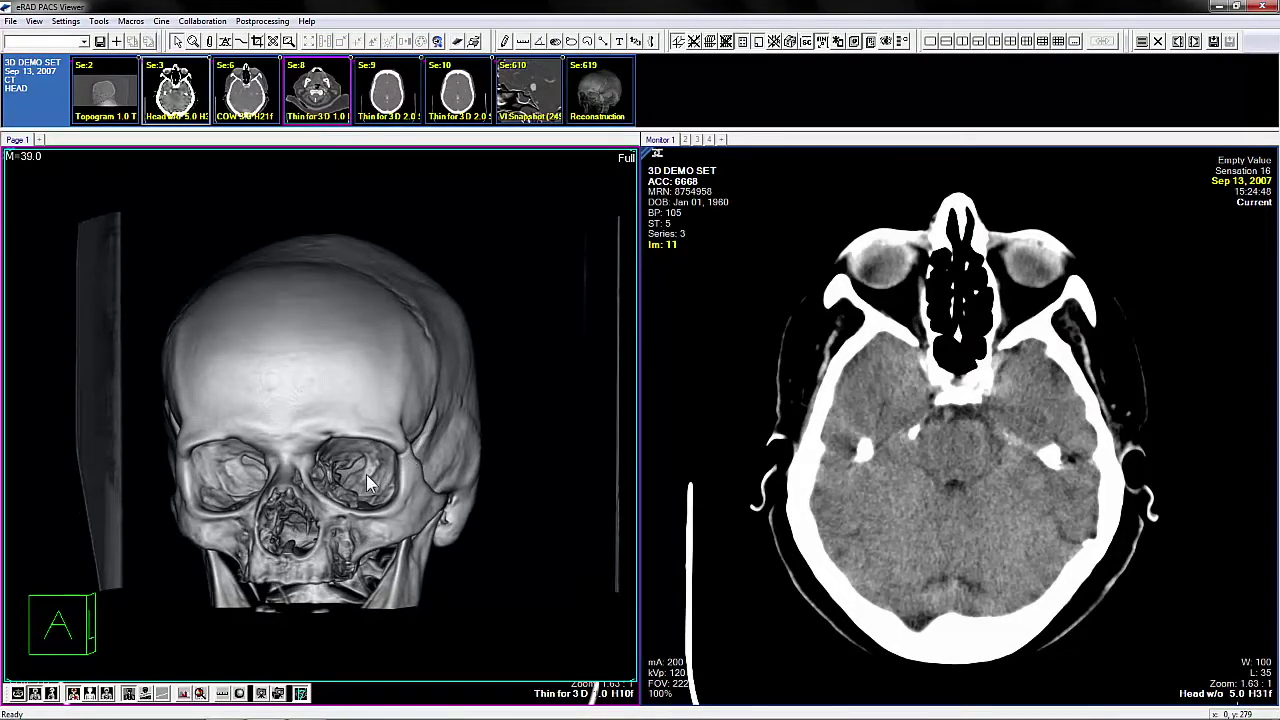
{"action": "middle_click_drag", "start_coordinate": [437, 489], "coordinate": [451, 419]}
{"action": "scroll", "coordinate": [452, 428], "scroll_direction": "down", "scroll_amount": 2}
{"action": "left_click_drag", "start_coordinate": [448, 430], "coordinate": [380, 436]}
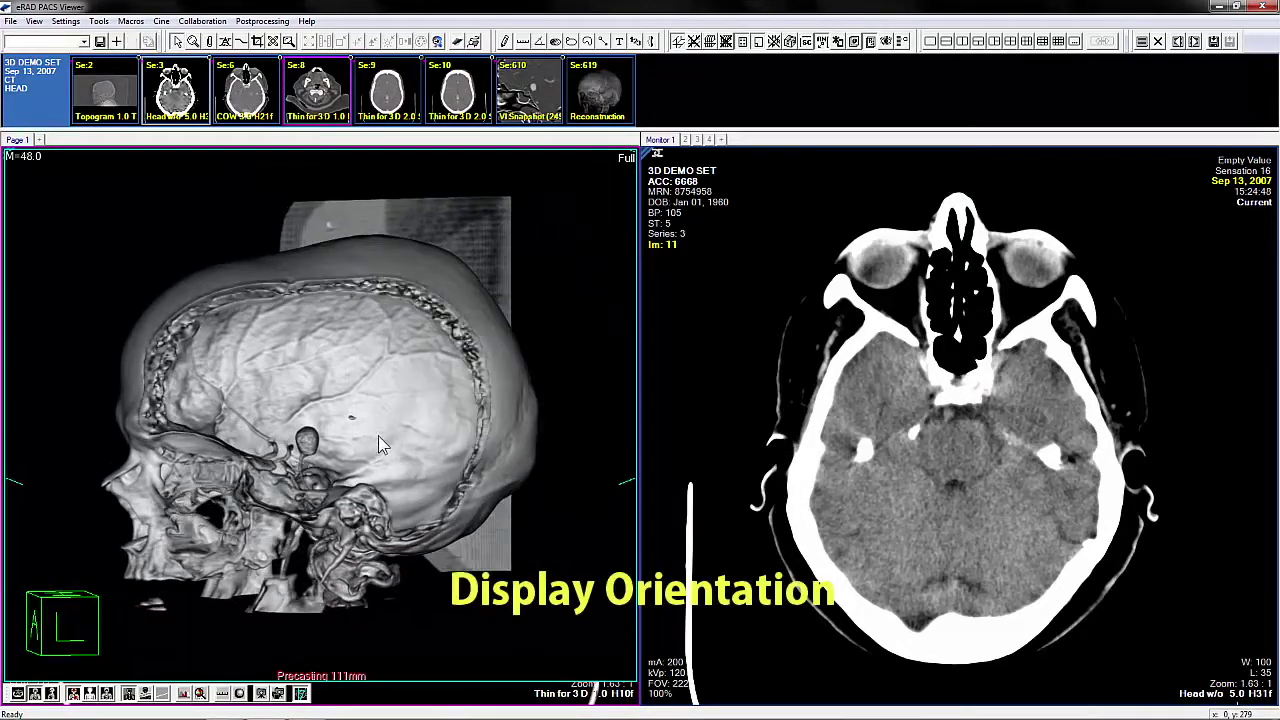
{"action": "middle_click_drag", "start_coordinate": [380, 436], "coordinate": [381, 428]}
{"action": "mouse_move", "coordinate": [381, 428]}
{"action": "left_mouse_down"}
{"action": "mouse_move", "coordinate": [385, 458]}
{"action": "mouse_move", "coordinate": [372, 467]}
{"action": "mouse_move", "coordinate": [430, 443]}
{"action": "mouse_move", "coordinate": [385, 452]}
{"action": "left_mouse_up"}
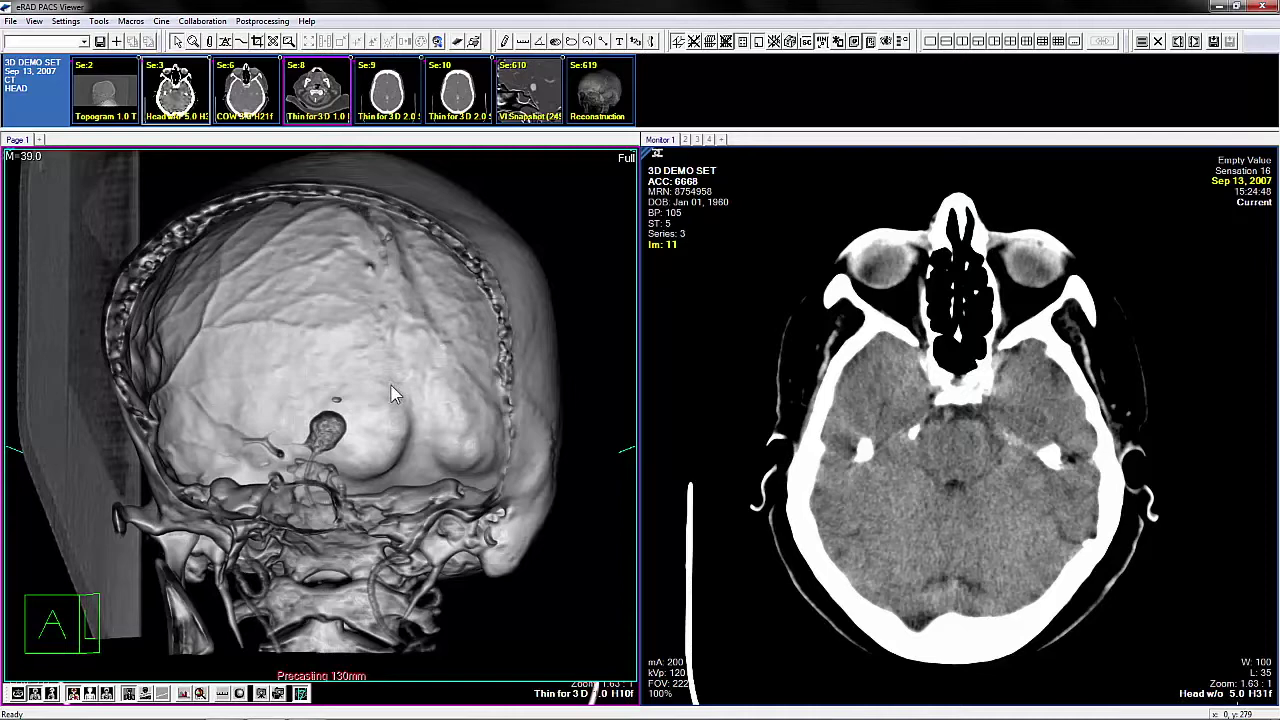
{"action": "left_click_drag", "start_coordinate": [391, 385], "coordinate": [385, 483]}
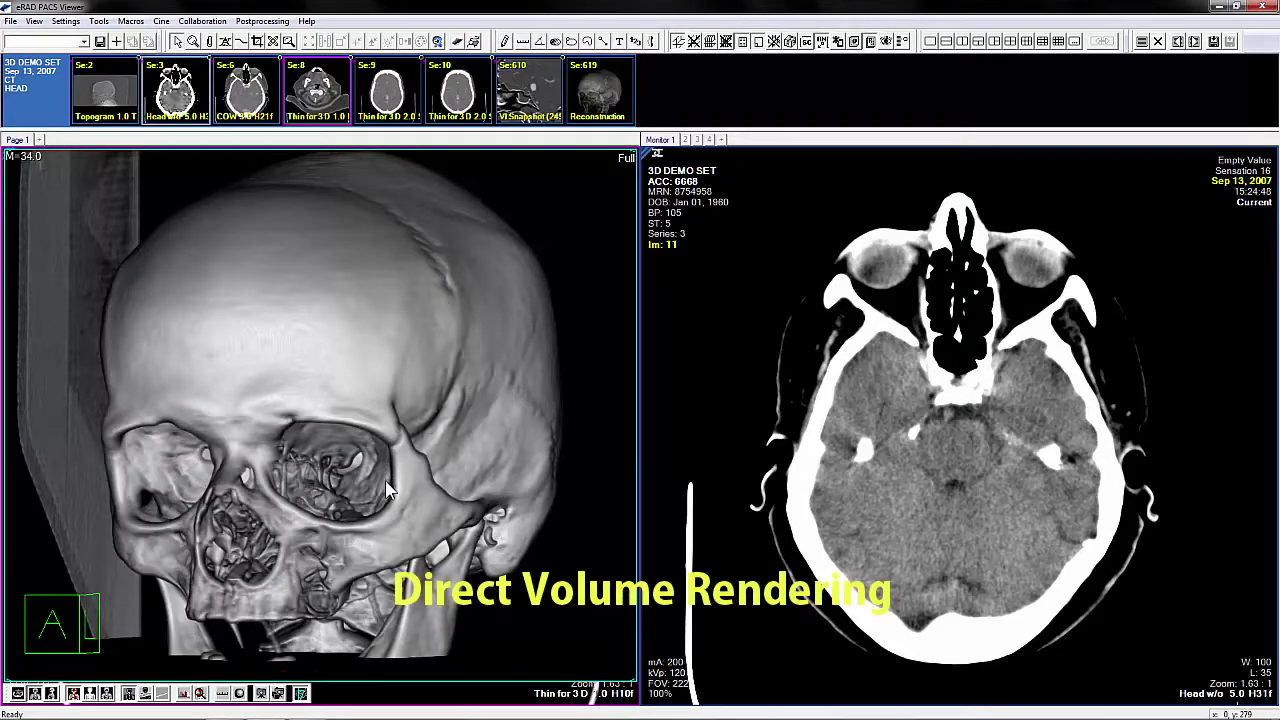
{"action": "scroll", "coordinate": [357, 457], "scroll_direction": "down", "scroll_amount": 3}
{"action": "left_click_drag", "start_coordinate": [346, 456], "coordinate": [352, 456]}
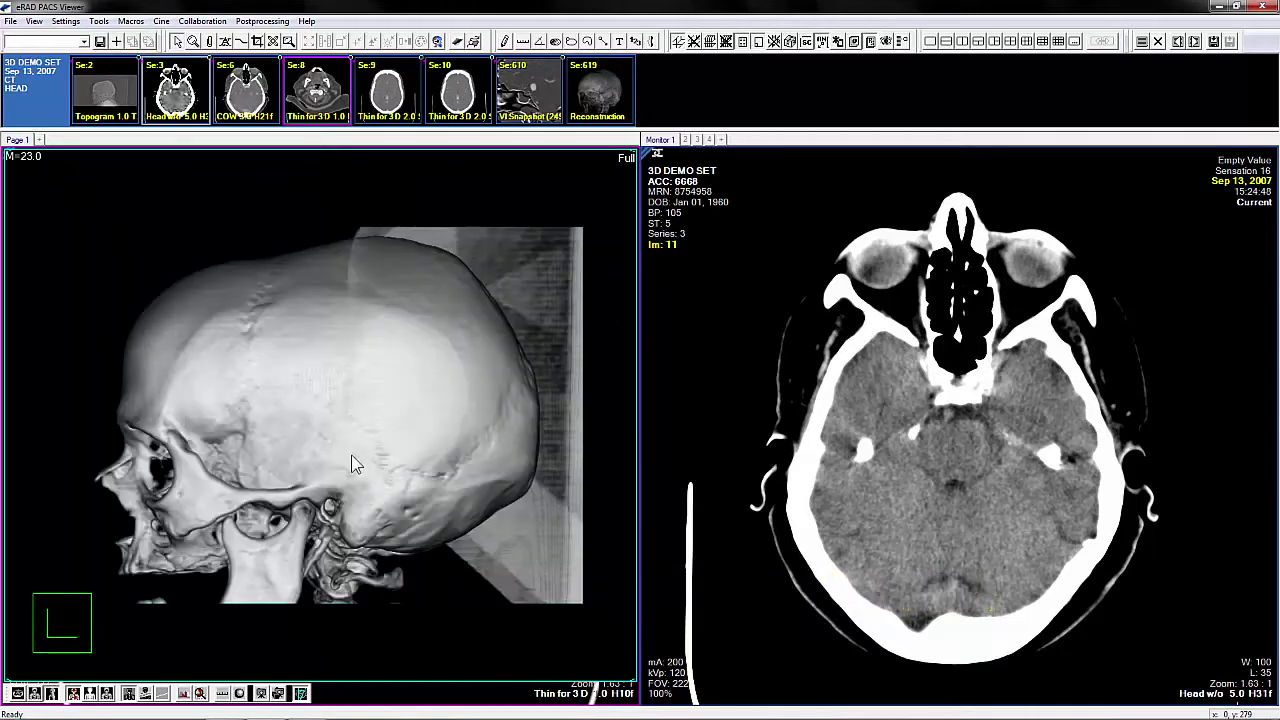
{"action": "key", "text": "a"}
{"action": "key", "text": "c"}
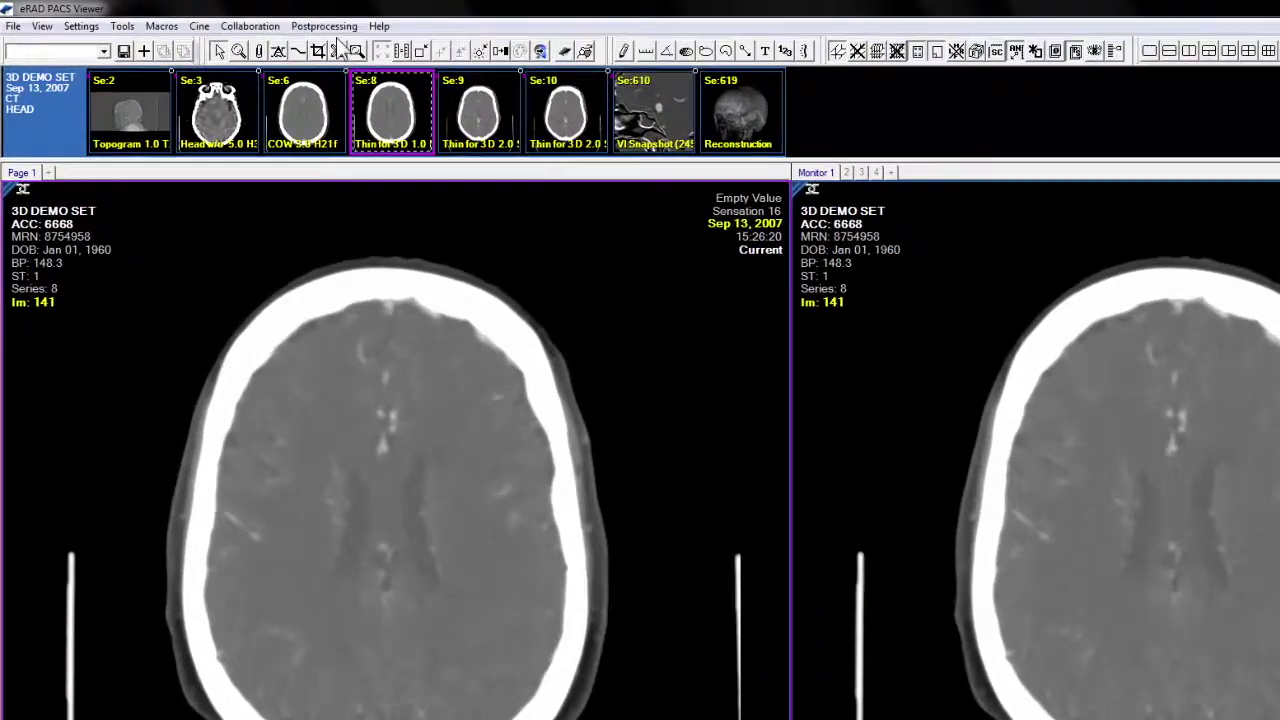
Create a Volume 3D reconstruction of the series 8 thin head CT using 3D DVR
{"action": "left_click", "coordinate": [262, 21]}
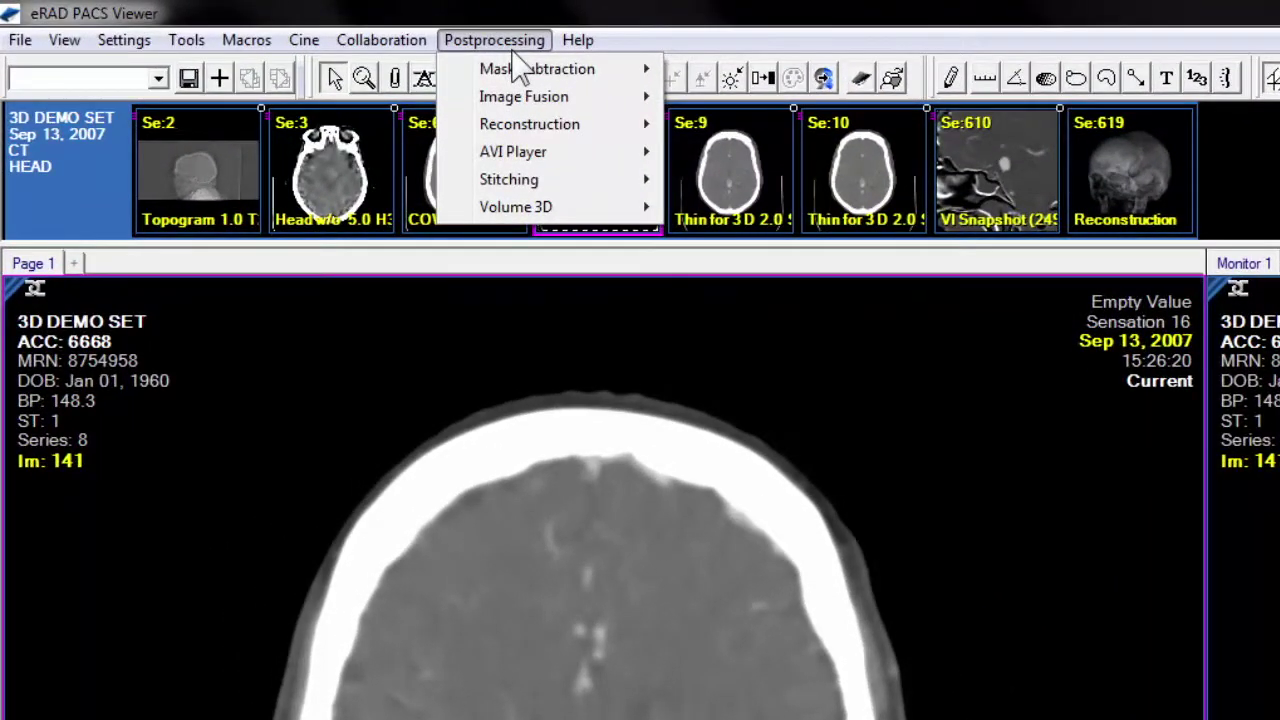
{"action": "mouse_move", "coordinate": [578, 208]}
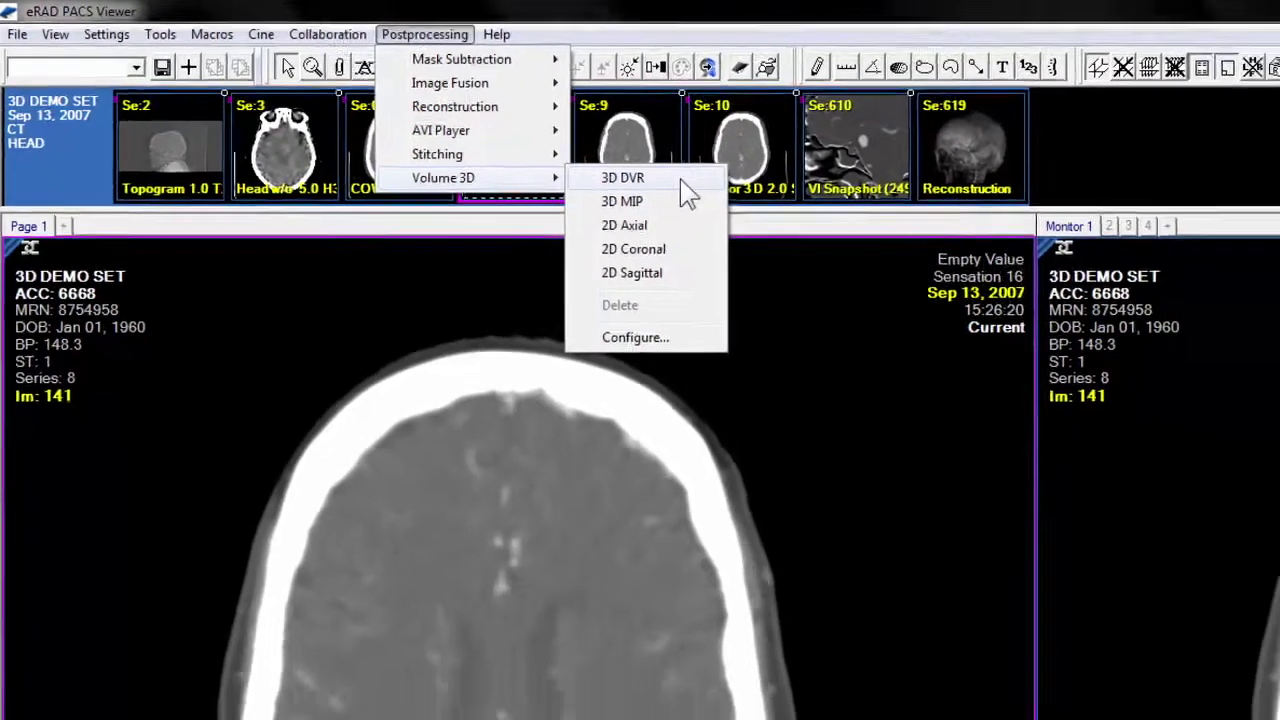
{"action": "left_click", "coordinate": [750, 208]}
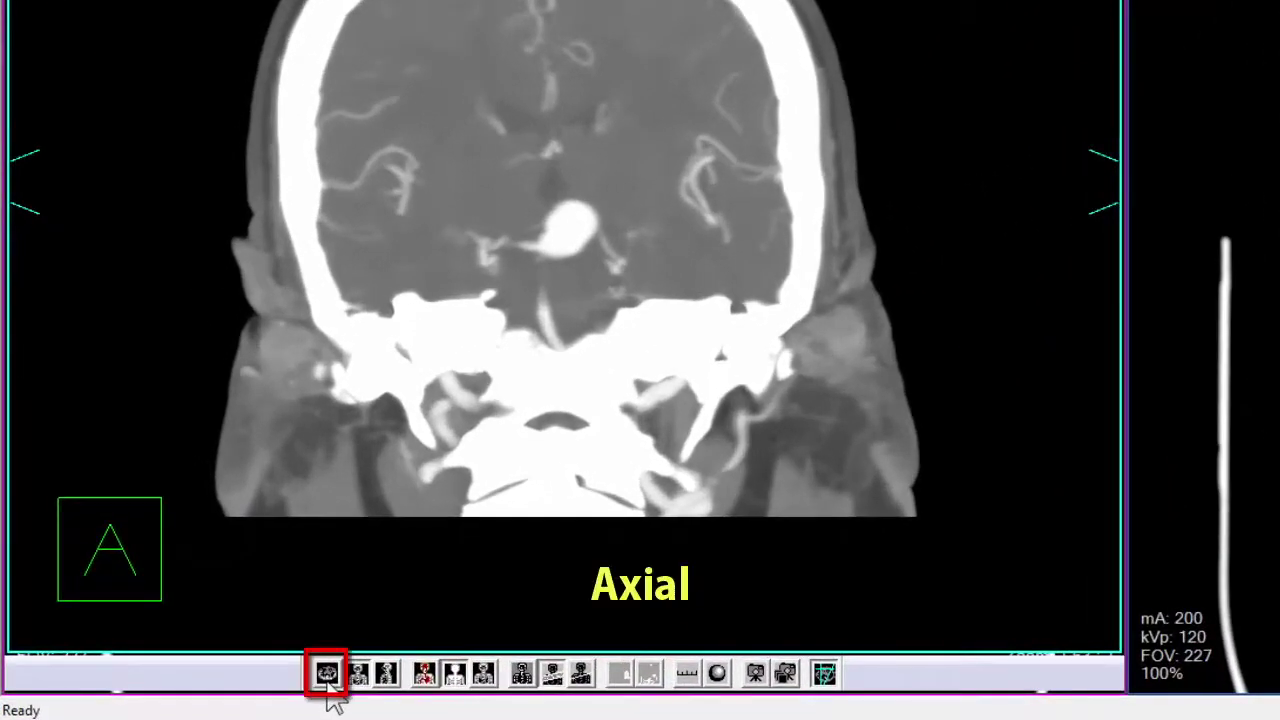
Cycle the thick-slab view through axial, coronal and sagittal orientations twice, ending in sagittal
{"action": "left_click", "coordinate": [186, 693]}
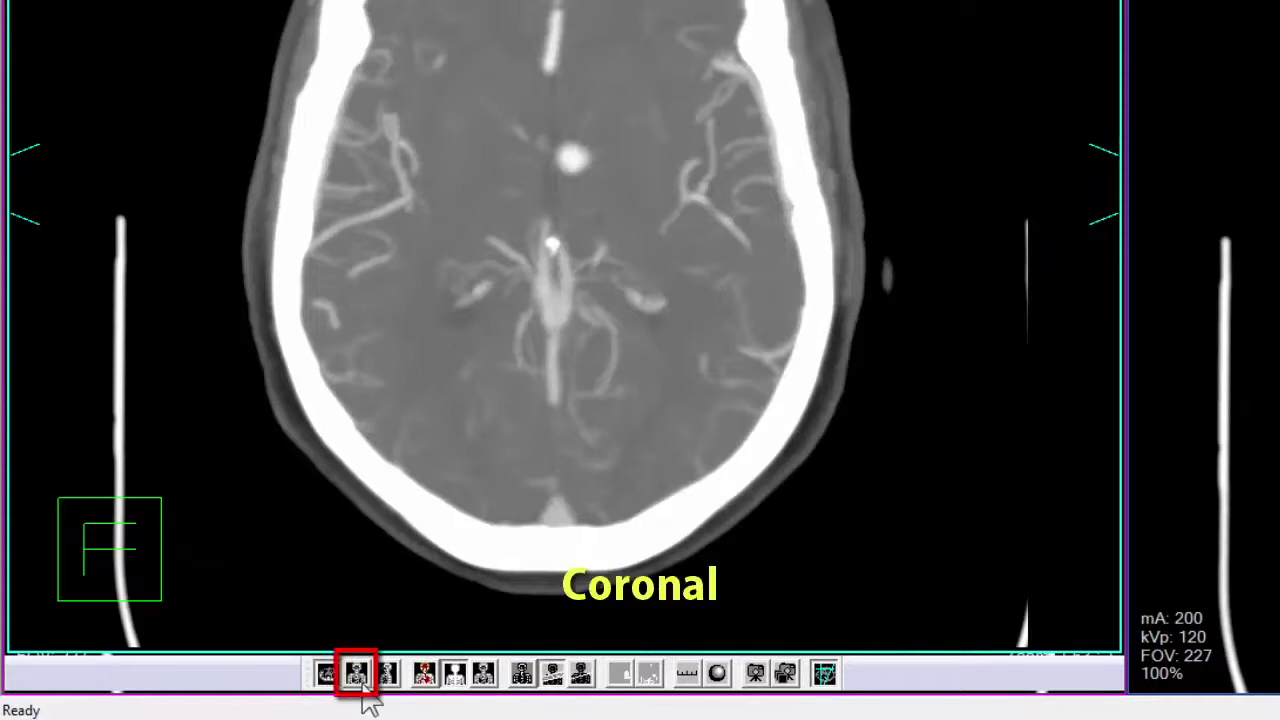
{"action": "left_click", "coordinate": [362, 688]}
{"action": "left_click", "coordinate": [388, 688]}
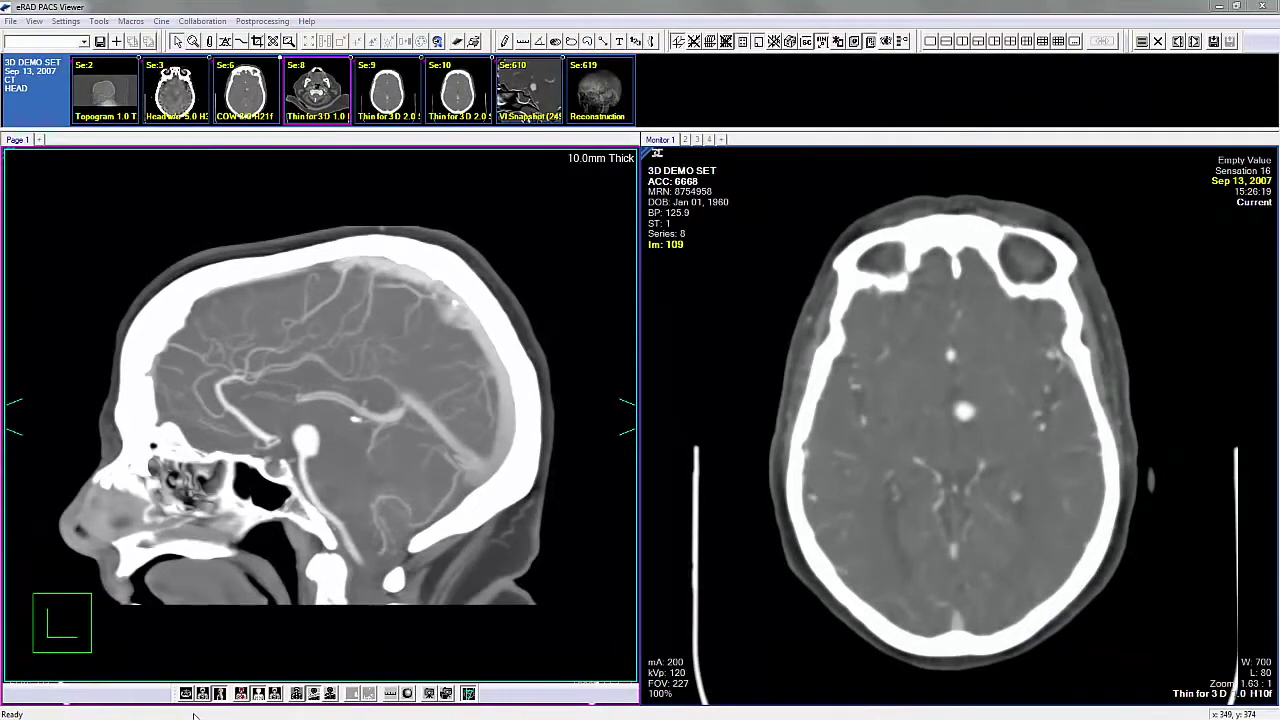
{"action": "key", "text": "a"}
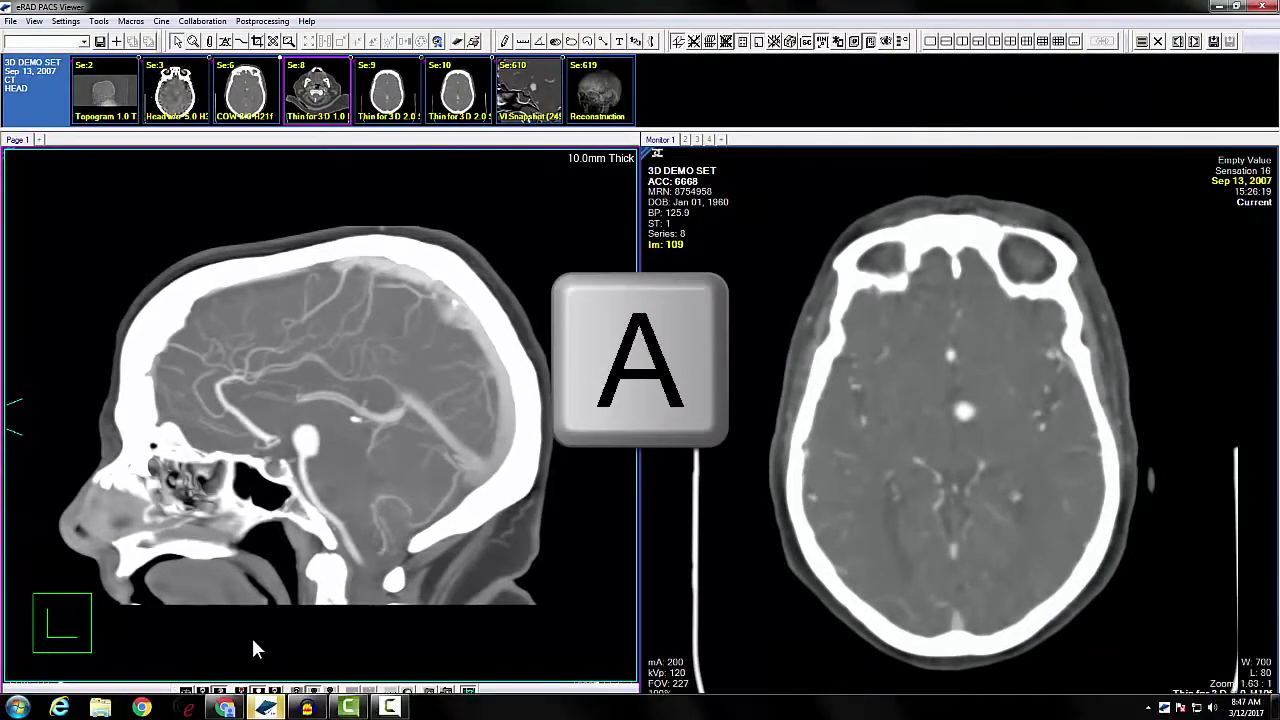
{"action": "key", "text": "c"}
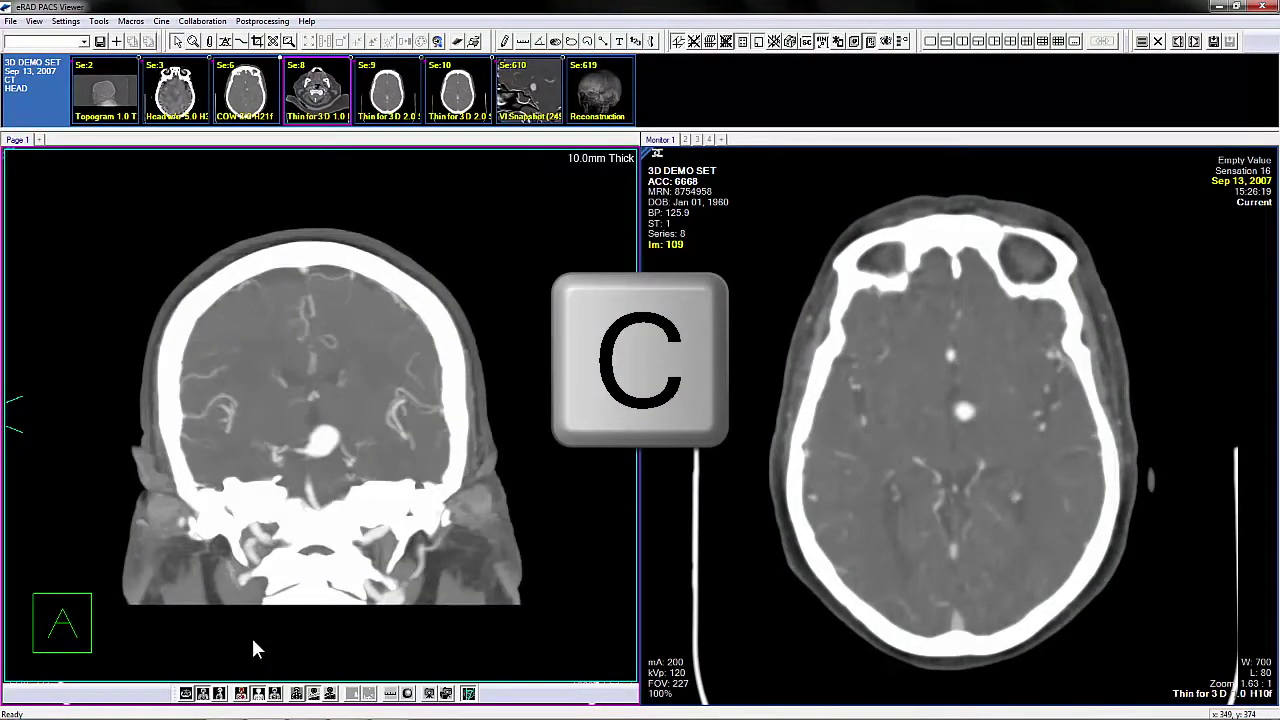
{"action": "key", "text": "s"}
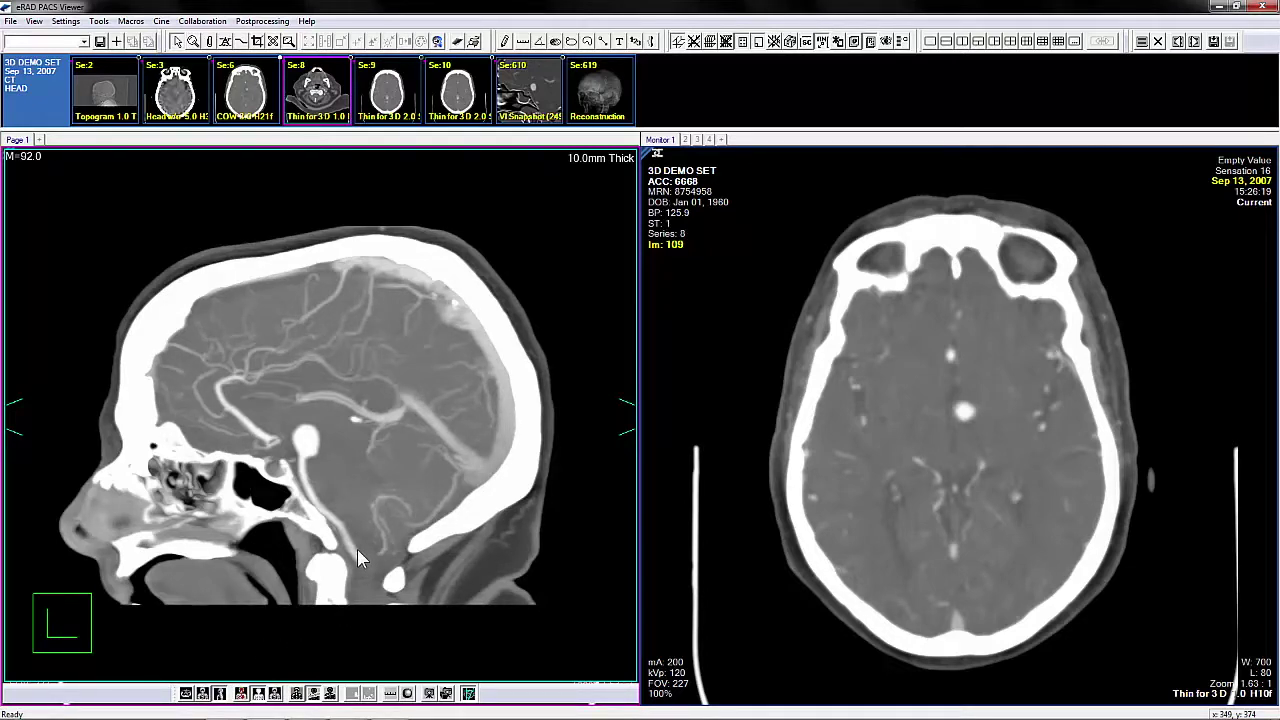
Adjust the slab thickness of the sagittal view to 15.4 mm and display it in Thick mode
{"action": "left_click_drag", "start_coordinate": [358, 547], "coordinate": [420, 562], "text": "shift"}
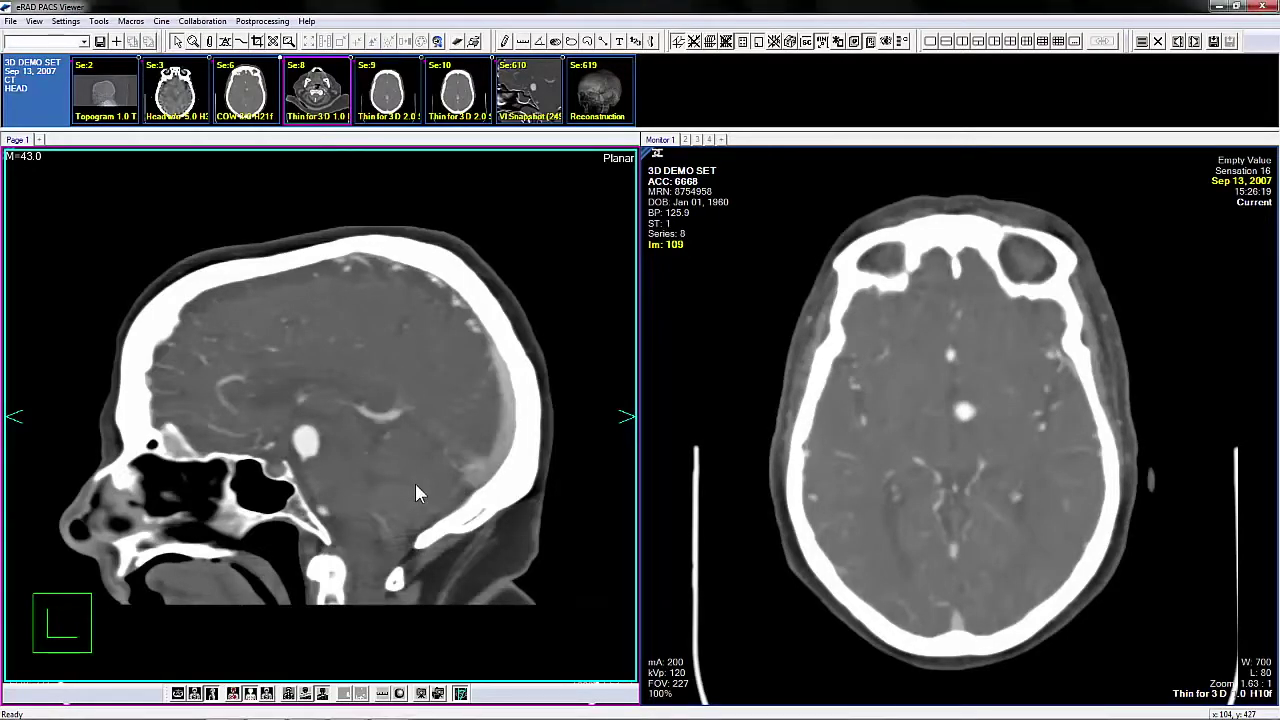
{"action": "key", "text": "t"}
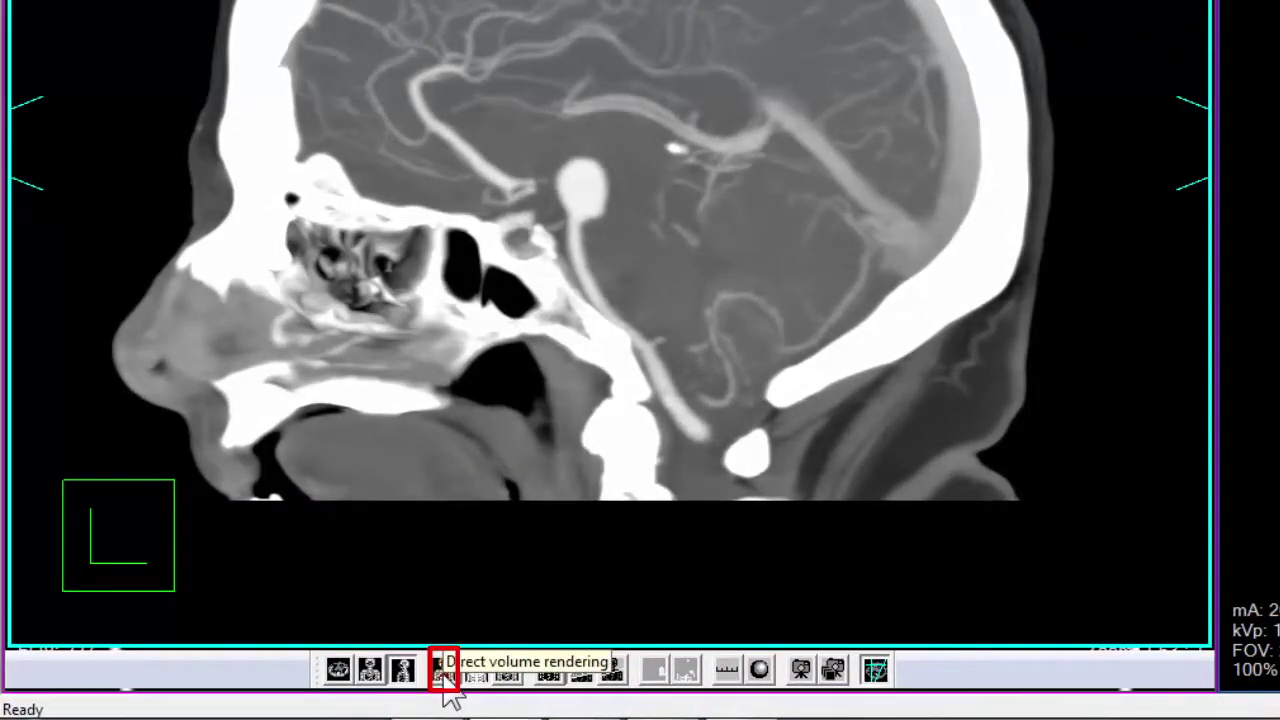
Display the full volume with direct volume rendering and rotate the skull to a front-left oblique view
{"action": "key", "text": "d"}
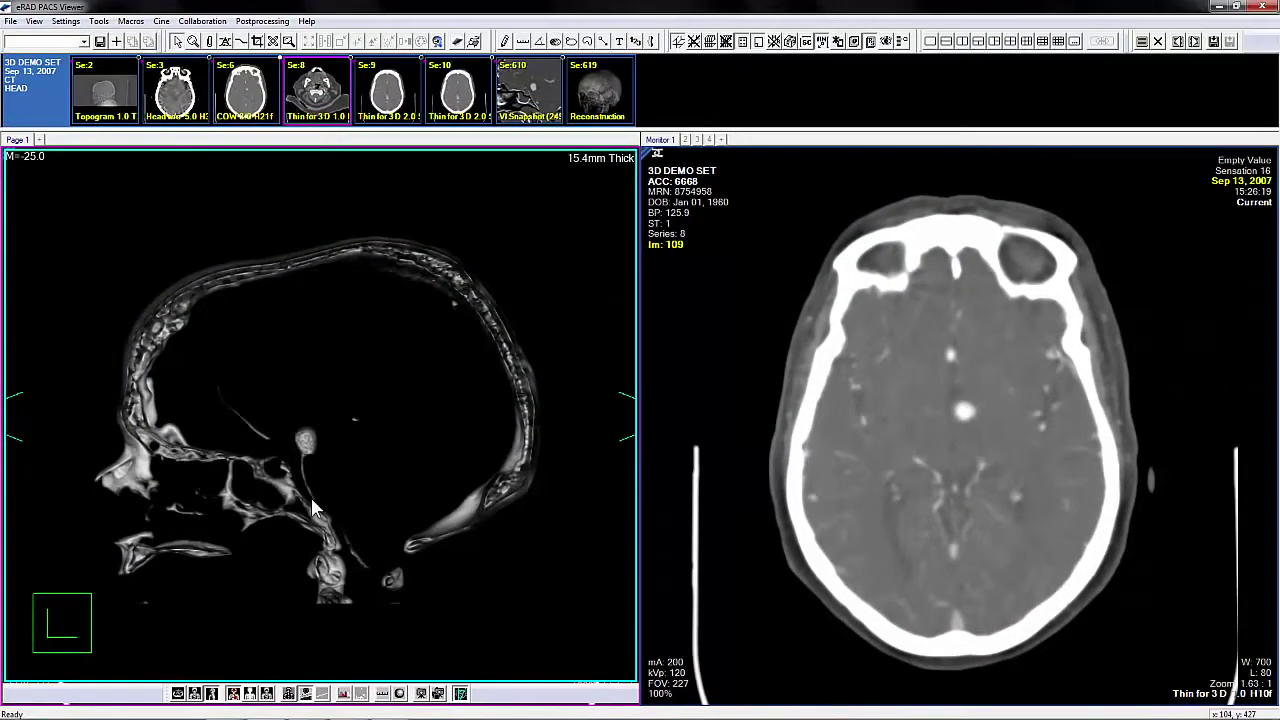
{"action": "key", "text": "f"}
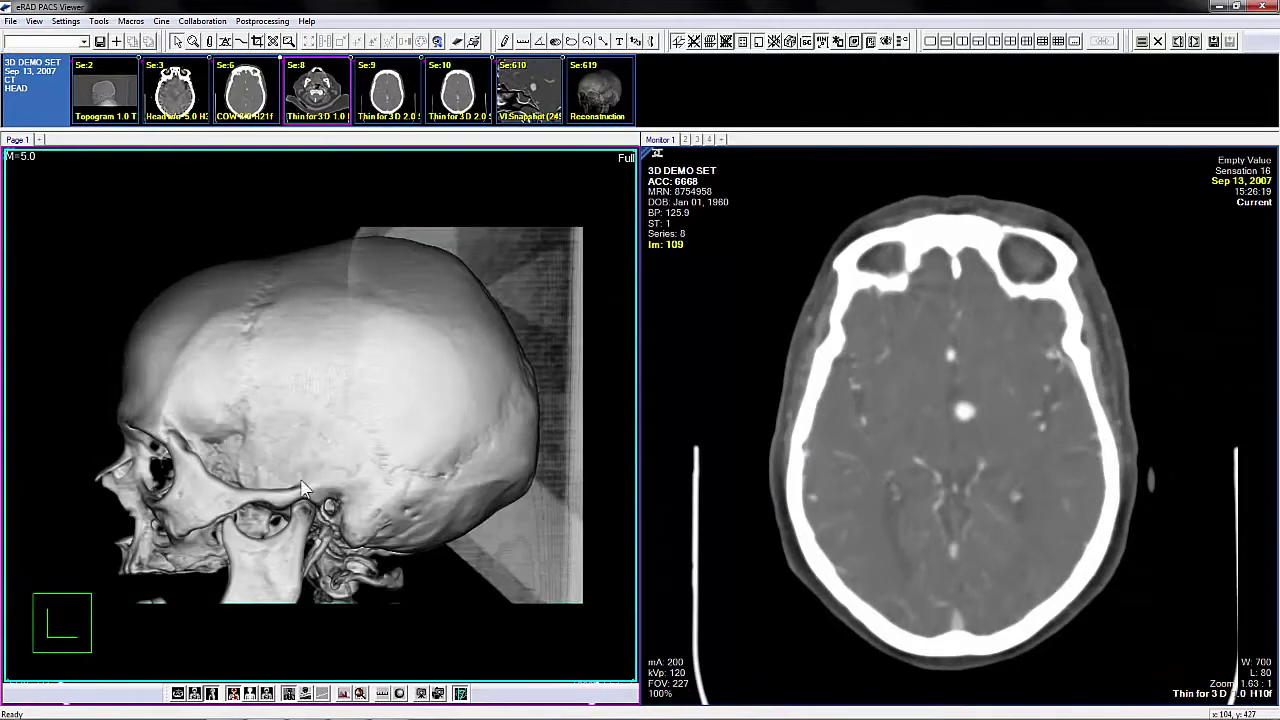
{"action": "left_click_drag", "start_coordinate": [254, 461], "coordinate": [299, 468]}
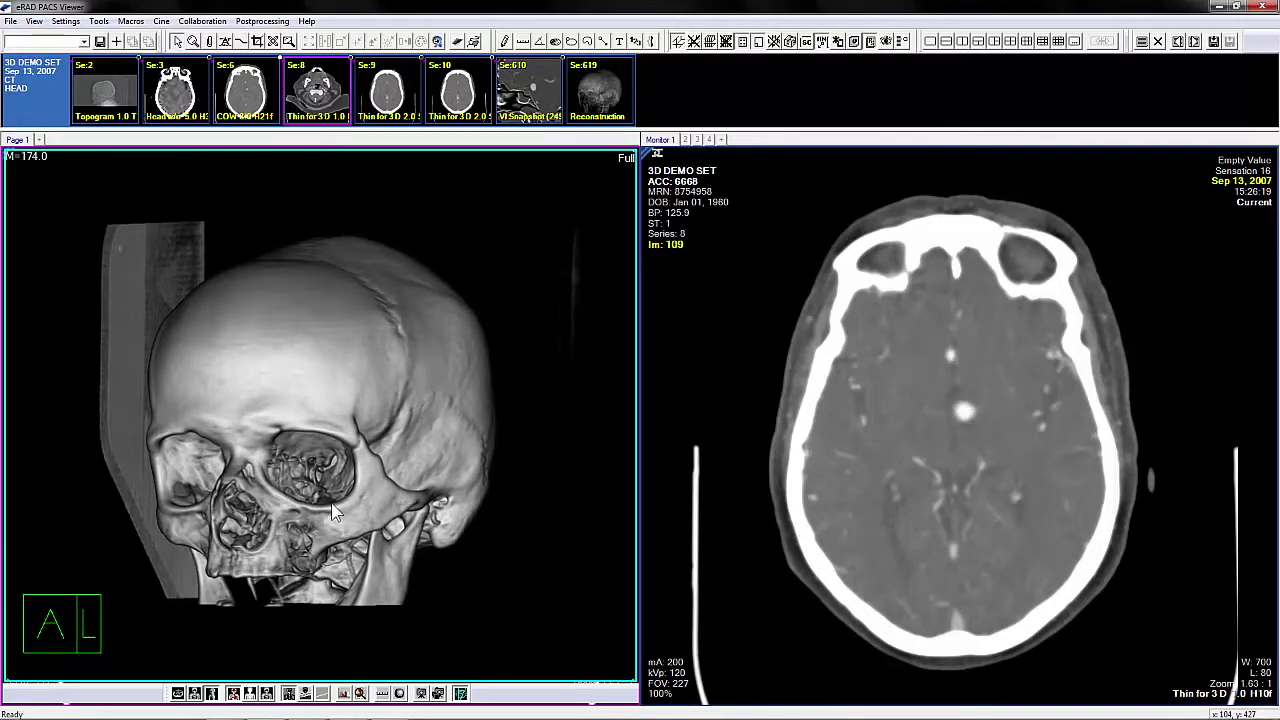
Apply the *skull(CT) DVR transfer function and rotate the skull to its right side and back to the front
{"action": "right_click", "coordinate": [322, 430]}
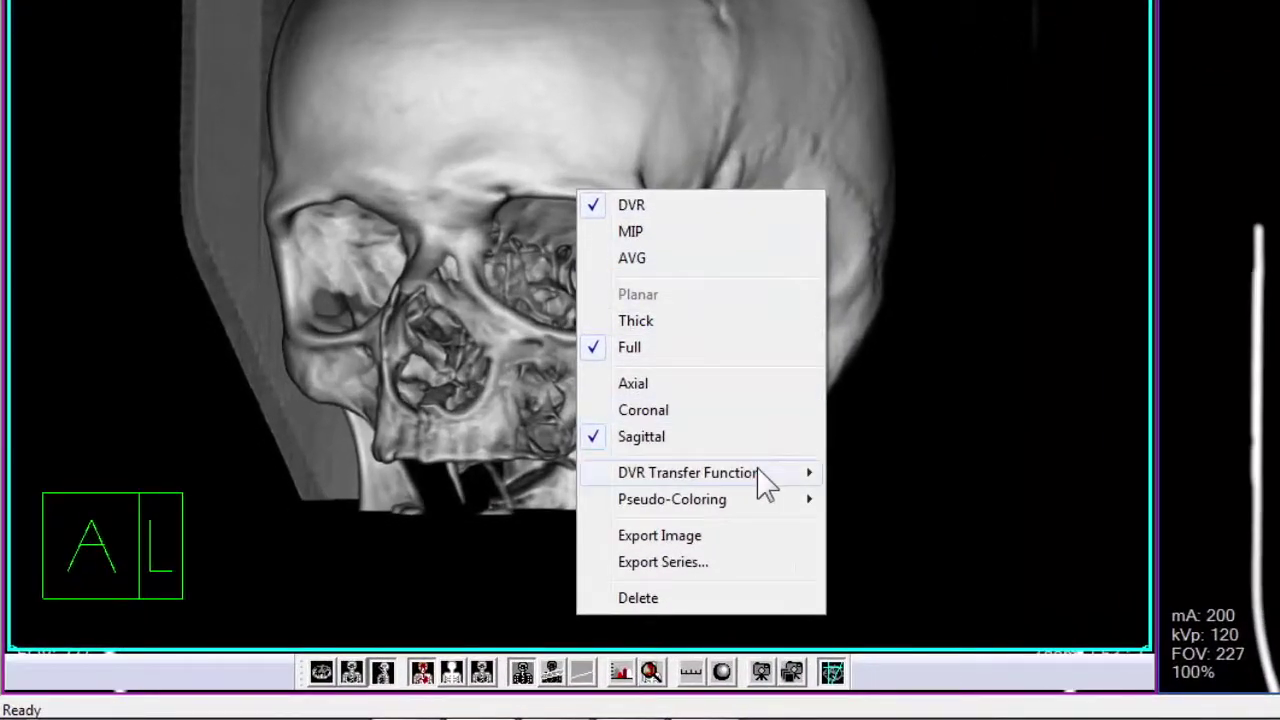
{"action": "mouse_move", "coordinate": [496, 563]}
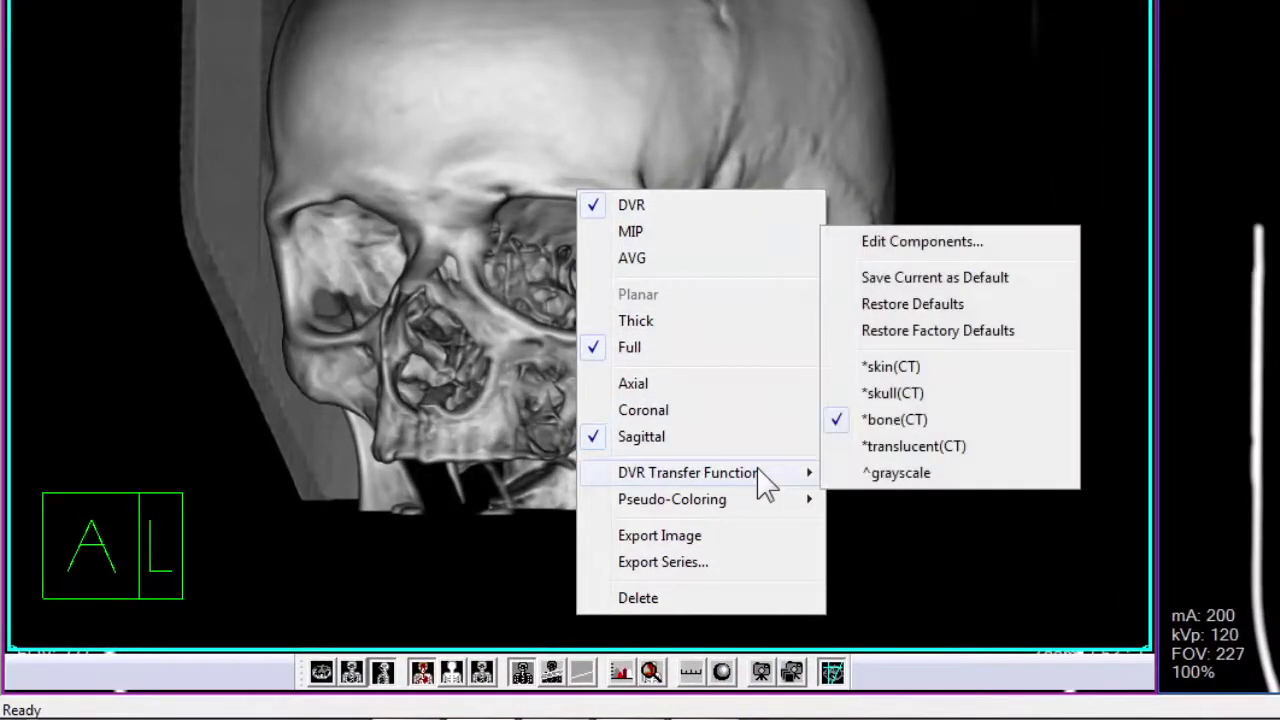
{"action": "left_click", "coordinate": [898, 395]}
{"action": "left_click_drag", "start_coordinate": [766, 262], "coordinate": [486, 264]}
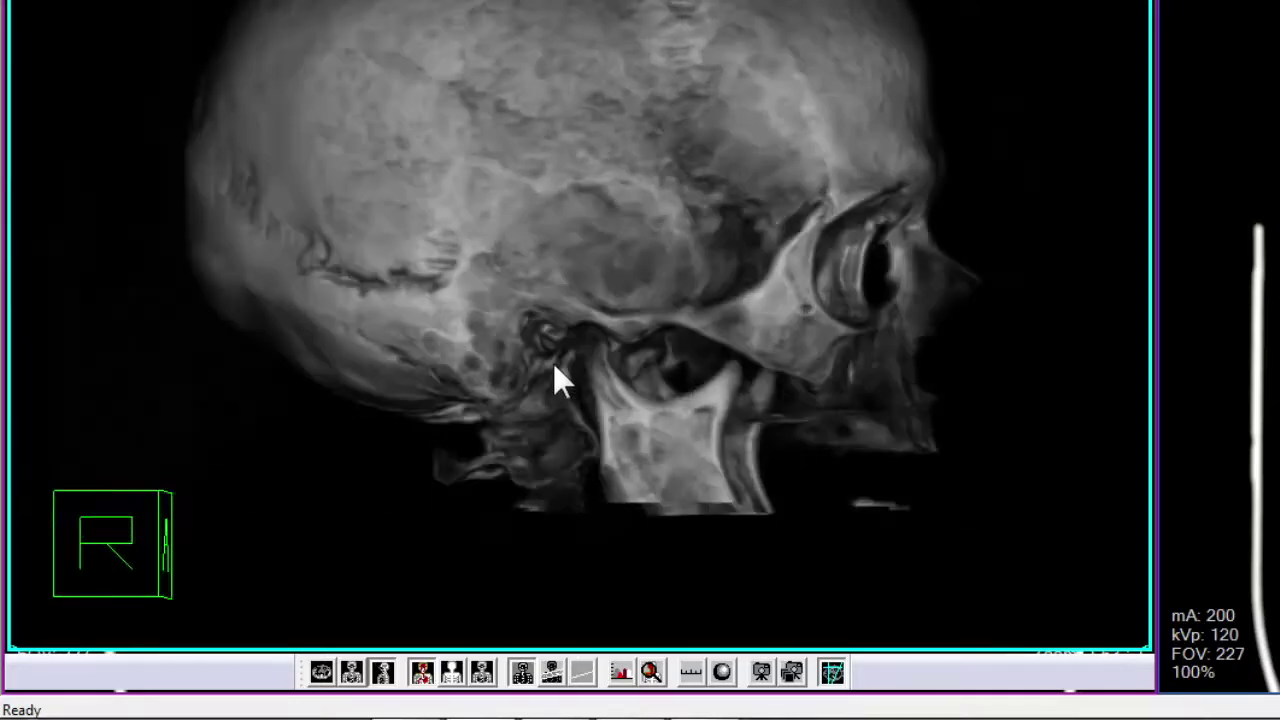
{"action": "left_click_drag", "start_coordinate": [556, 368], "coordinate": [486, 276]}
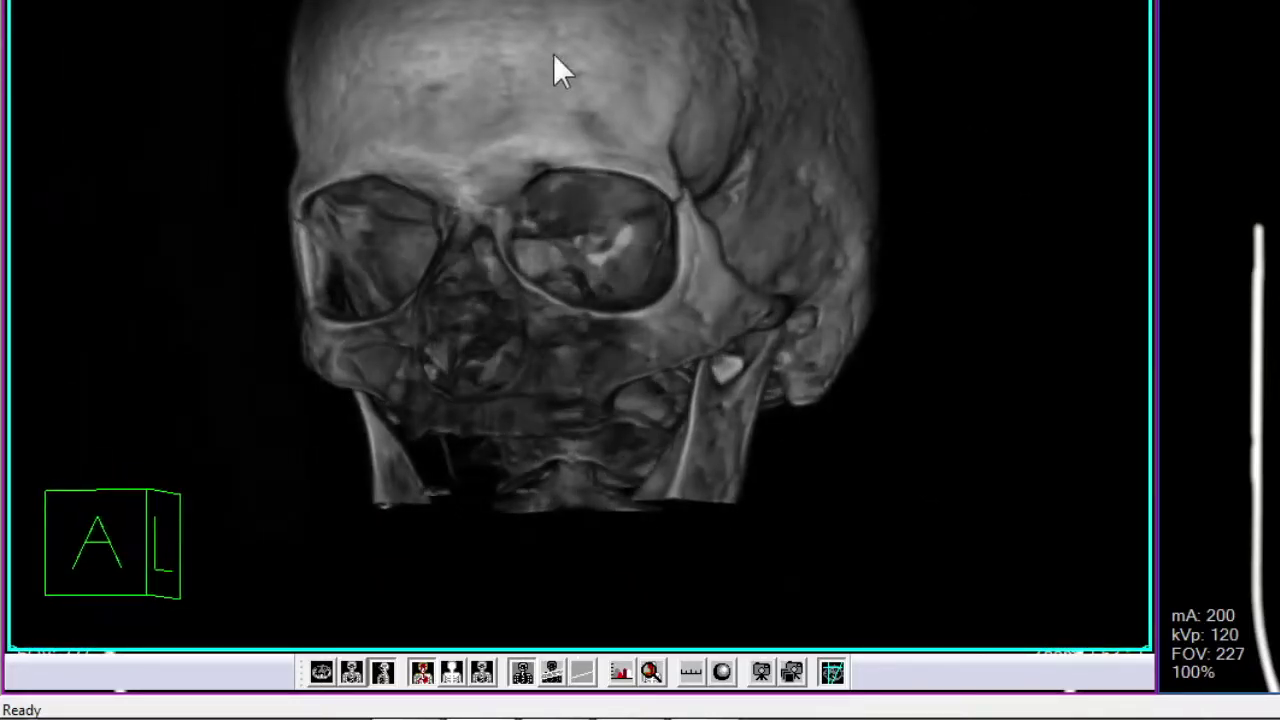
Examine the *skull(CT) material's opacity curve in the Transfer Function Editor, then close, reopen and close the editor again
{"action": "right_click", "coordinate": [526, 20]}
{"action": "mouse_move", "coordinate": [668, 313]}
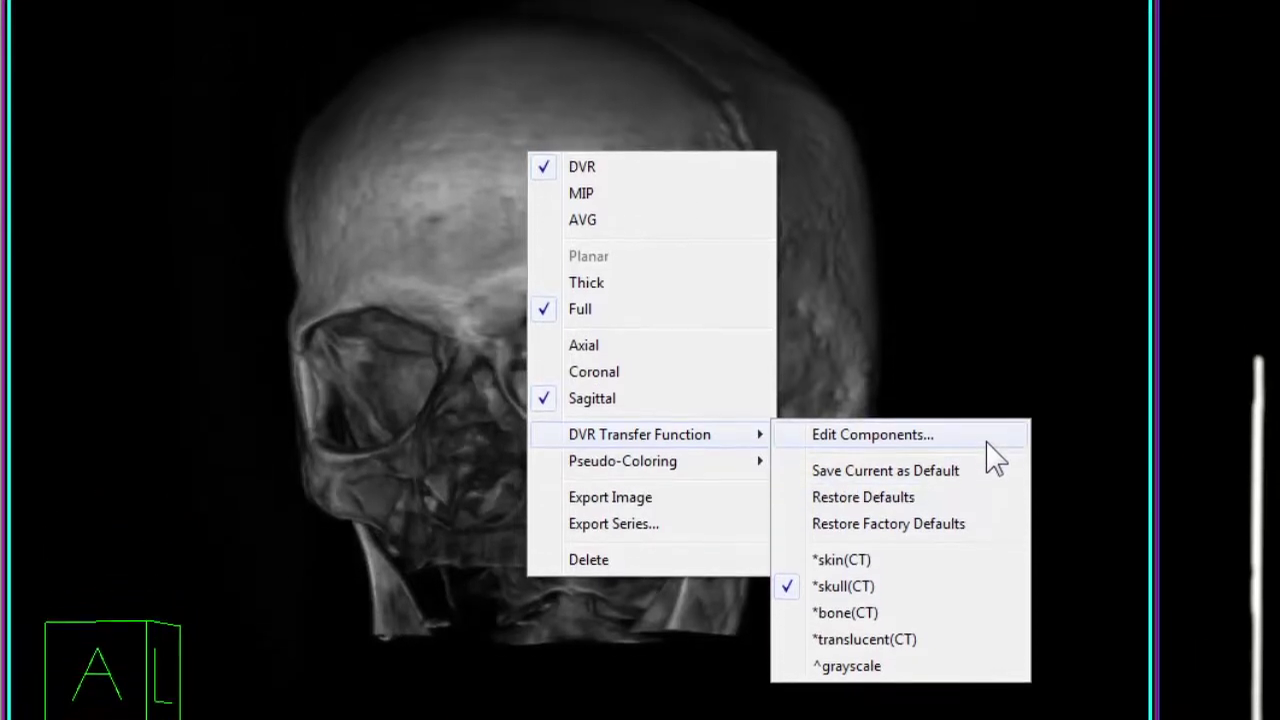
{"action": "left_click", "coordinate": [987, 318]}
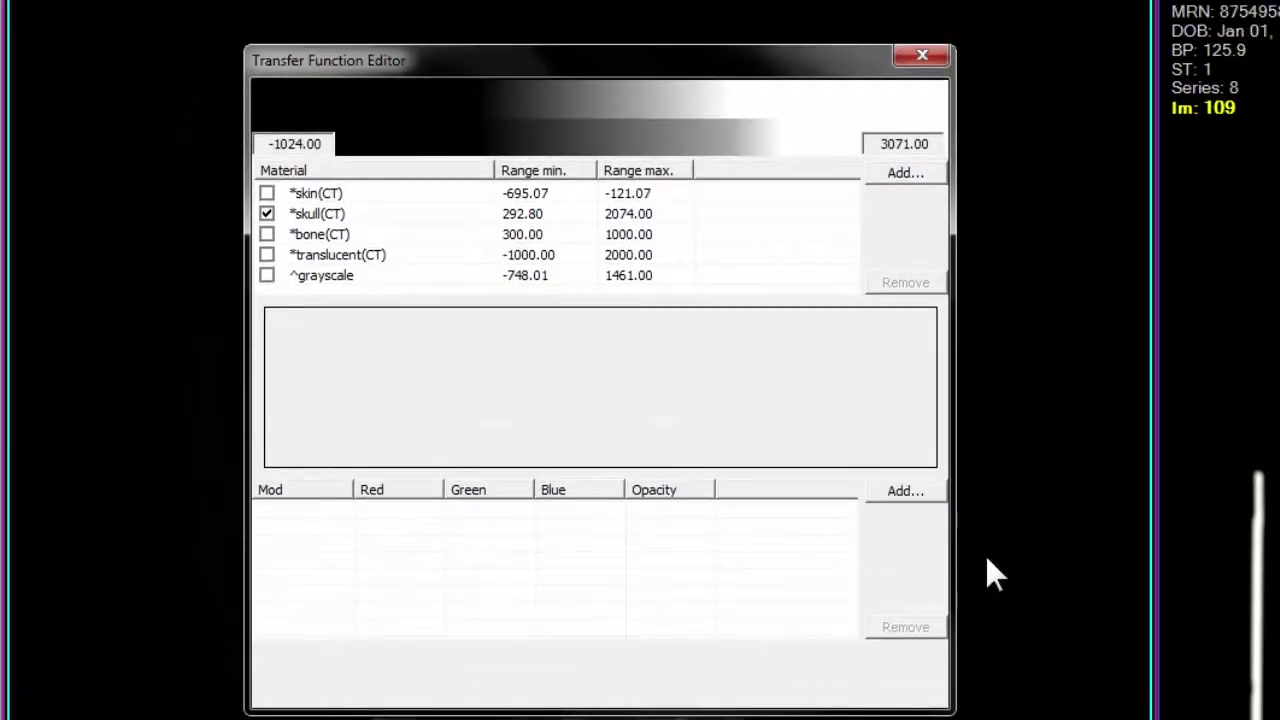
{"action": "left_click", "coordinate": [532, 217]}
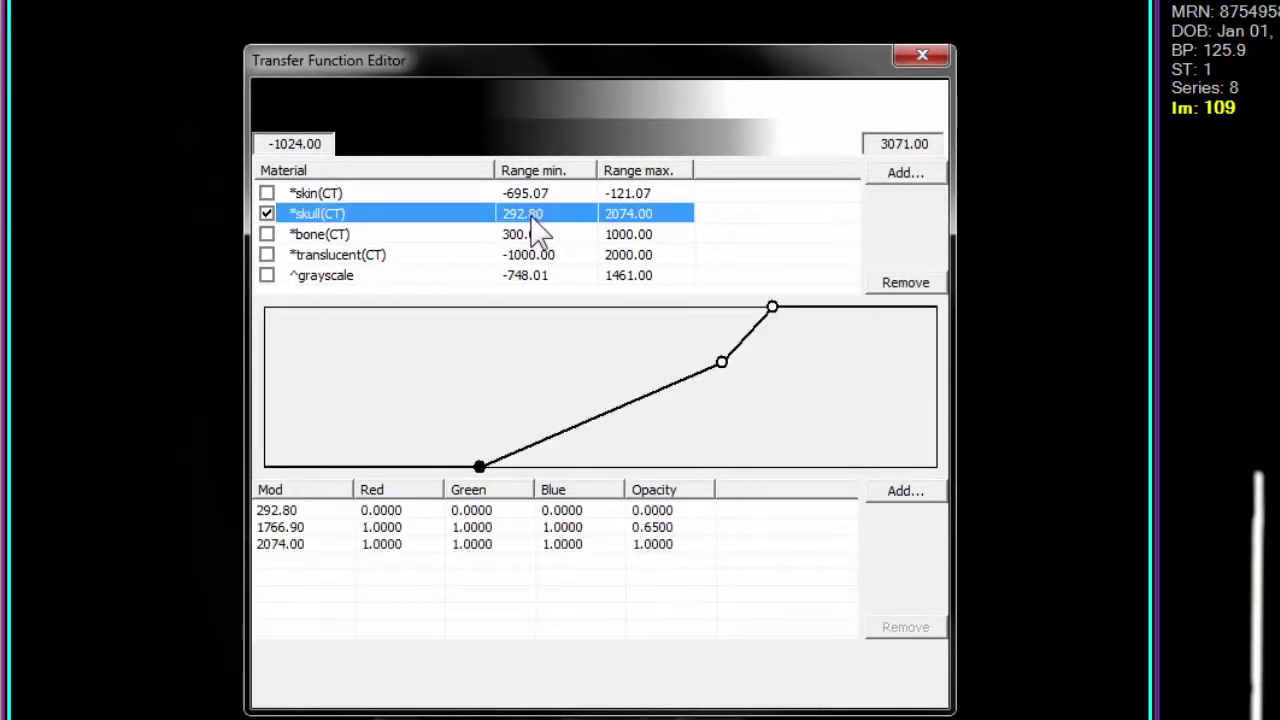
{"action": "left_click", "coordinate": [916, 56]}
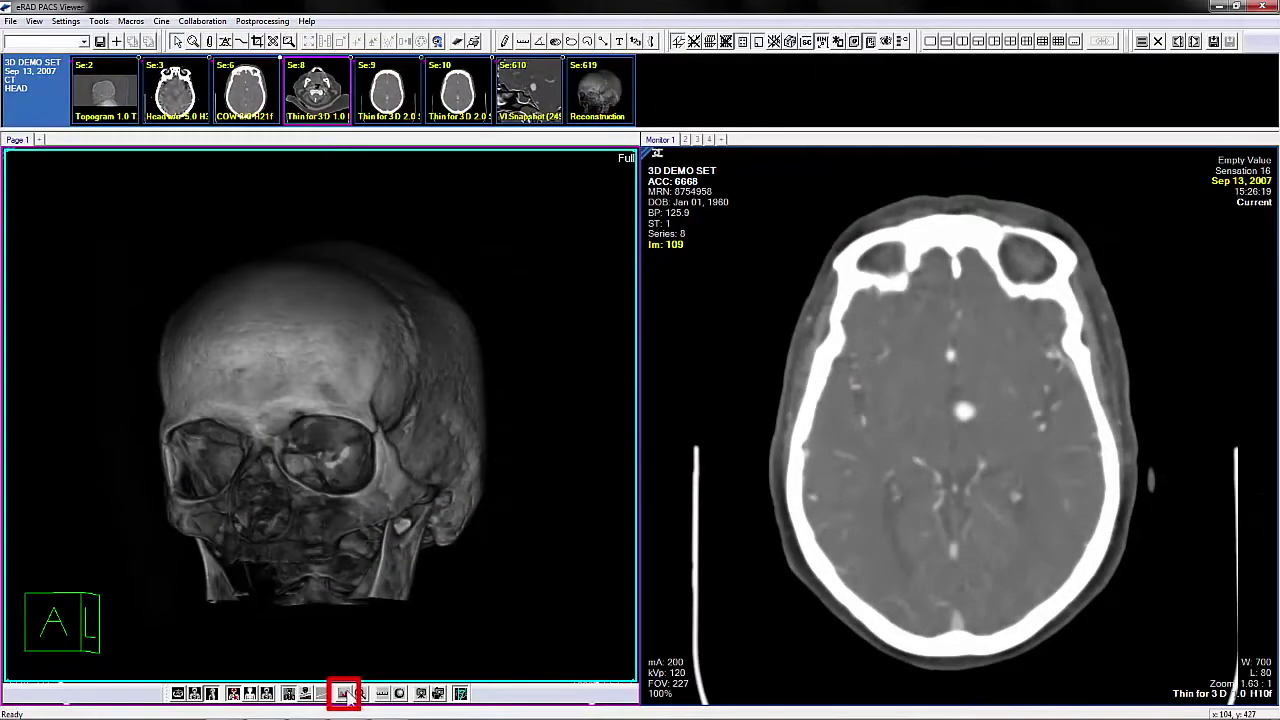
{"action": "left_click", "coordinate": [341, 694]}
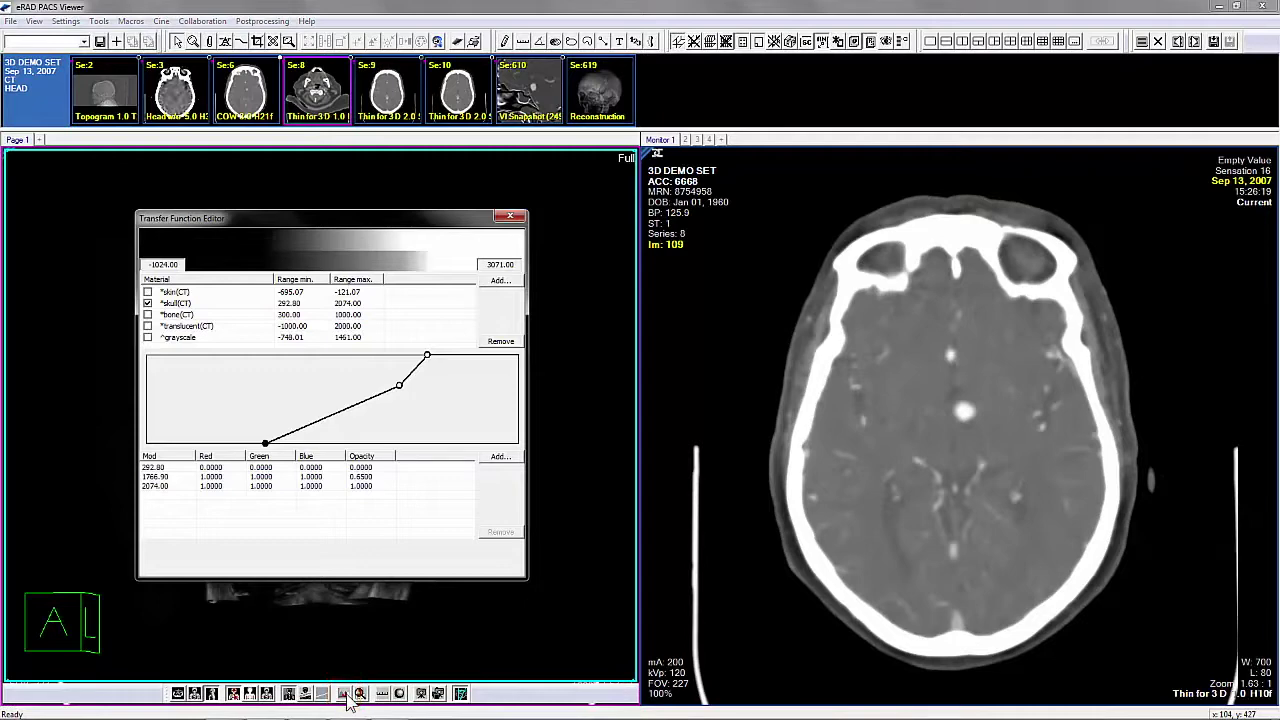
{"action": "left_click", "coordinate": [509, 219]}
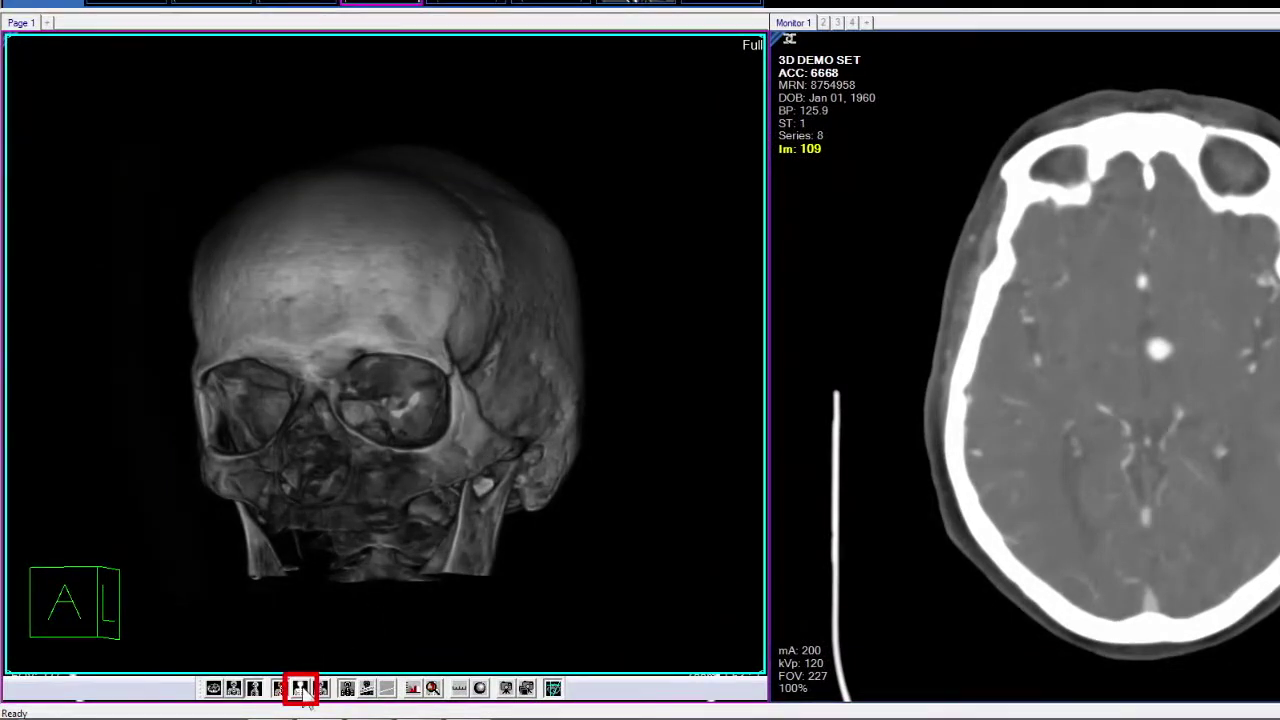
Switch the rendering to a sagittal maximum intensity projection with a 15.4 mm thick slab
{"action": "left_click", "coordinate": [301, 689]}
{"action": "key", "text": "m"}
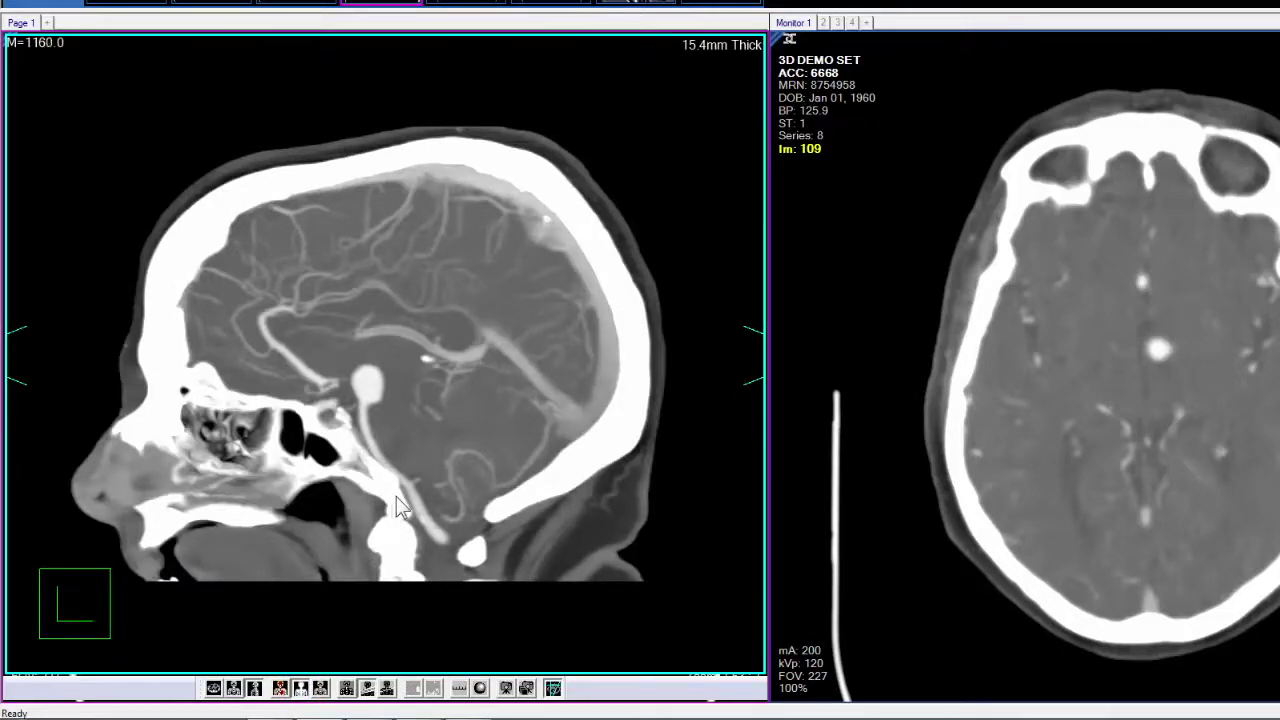
Try the Rainbow pseudo-coloring on the sagittal MIP view and return it to White on Black (Grayscale)
{"action": "right_click", "coordinate": [403, 311]}
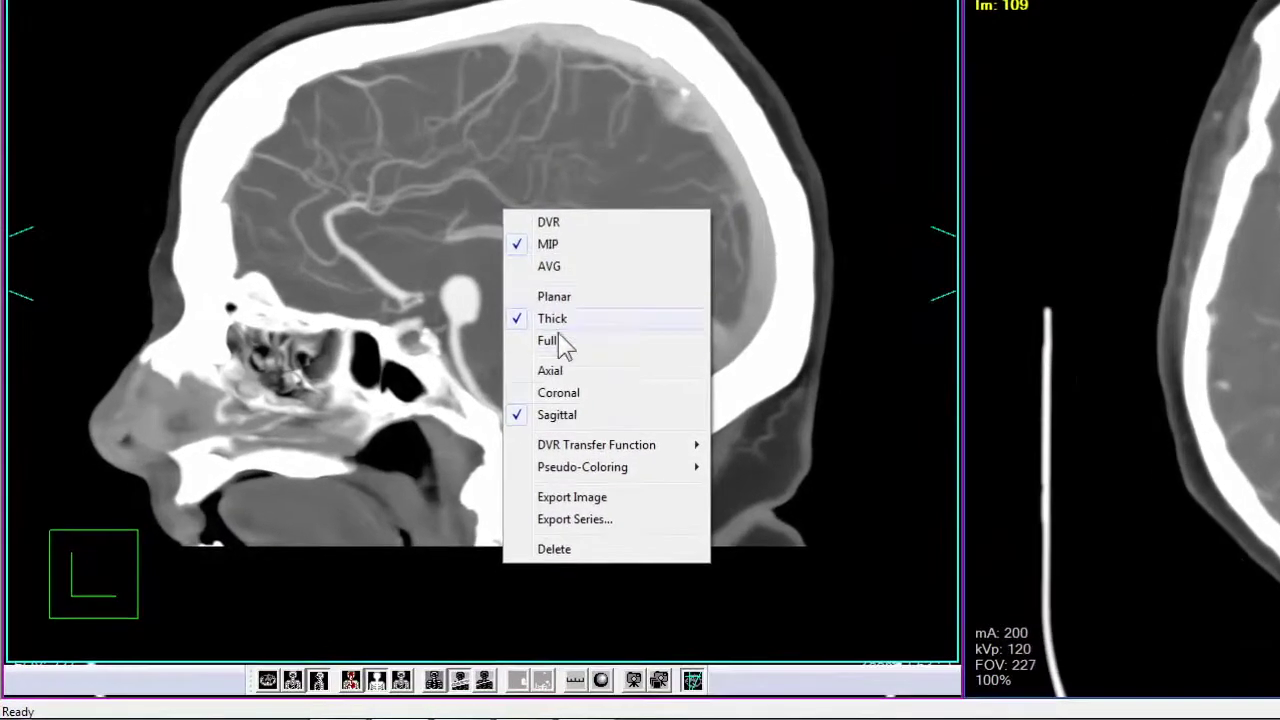
{"action": "mouse_move", "coordinate": [622, 472]}
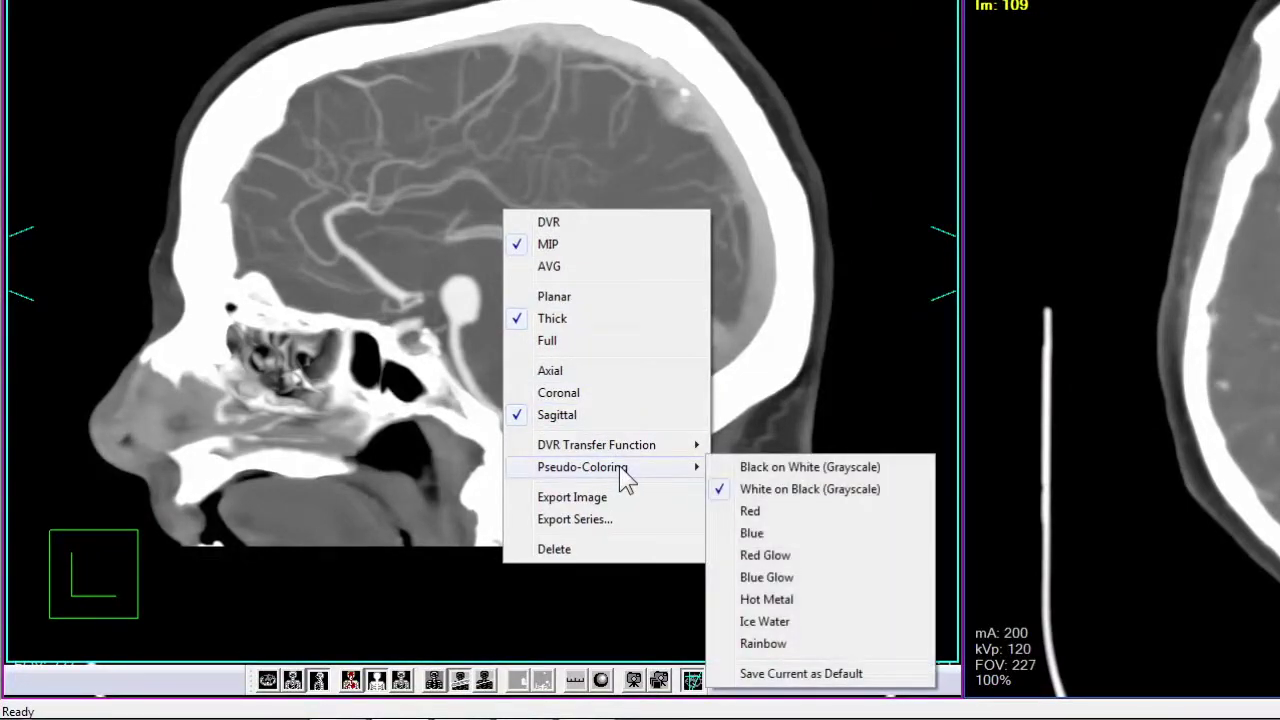
{"action": "left_click", "coordinate": [792, 643]}
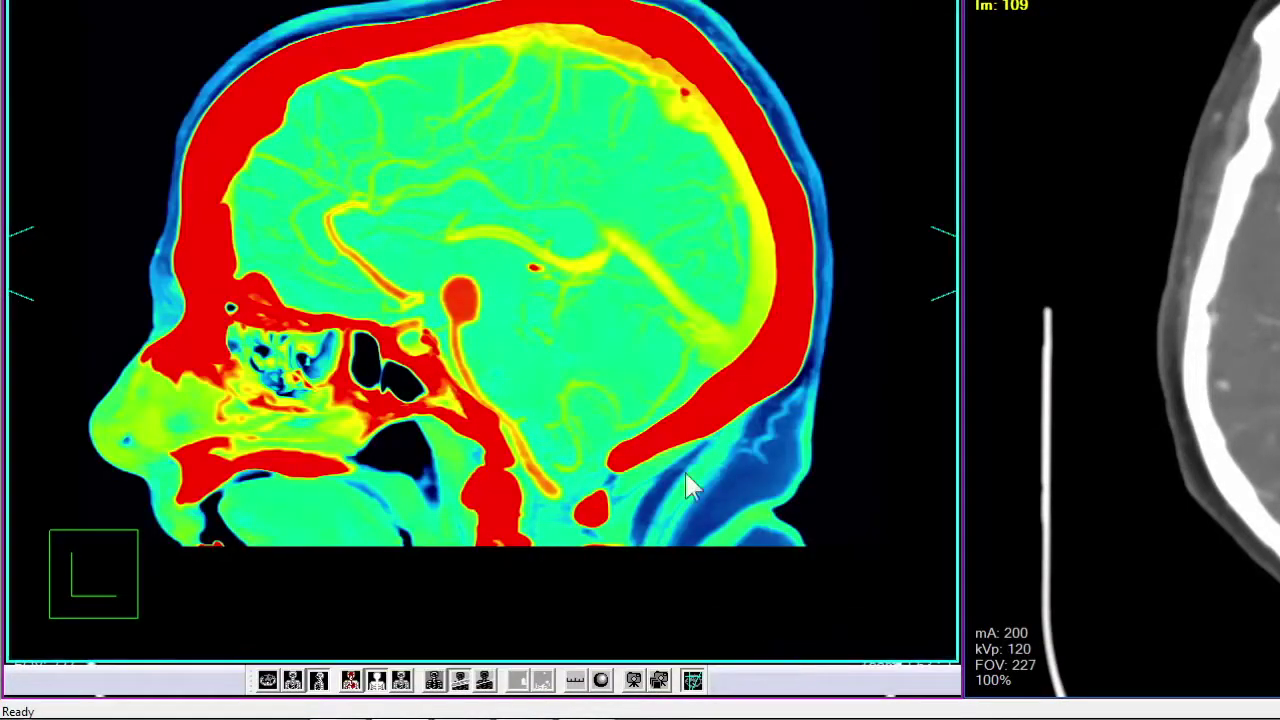
{"action": "left_click_drag", "start_coordinate": [603, 343], "coordinate": [582, 359]}
{"action": "mouse_move", "coordinate": [714, 468]}
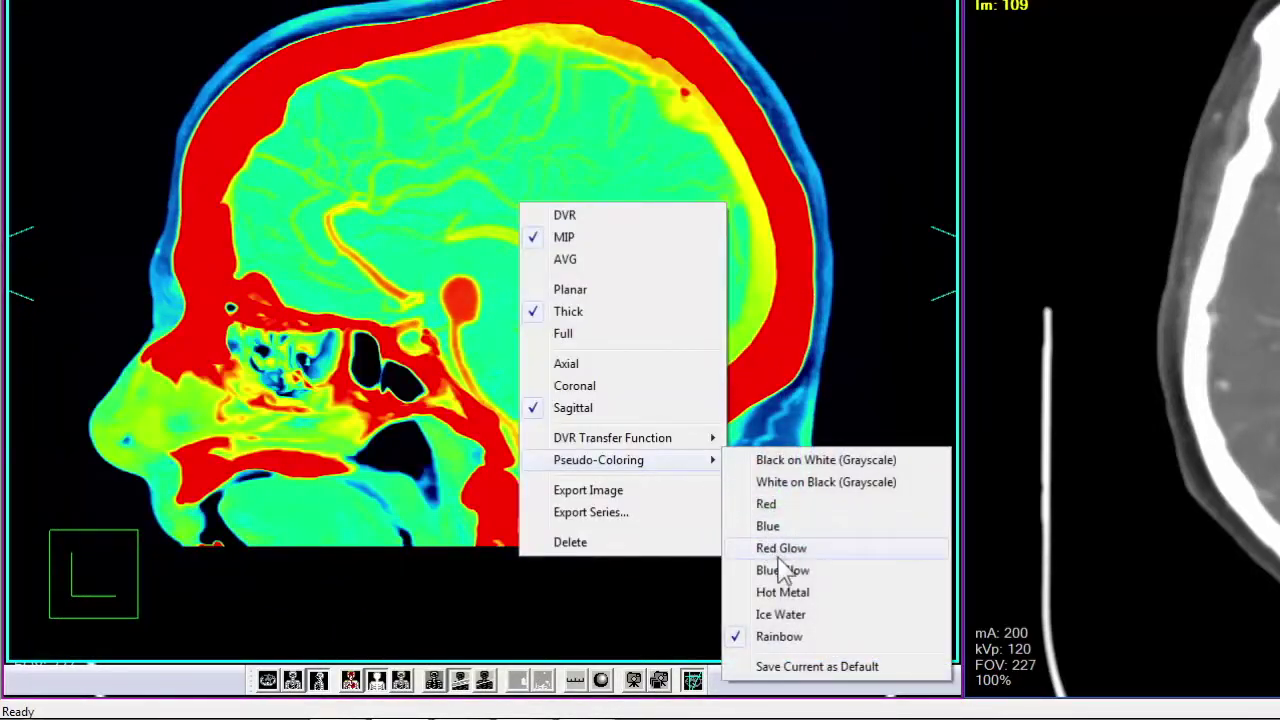
{"action": "left_click", "coordinate": [789, 483]}
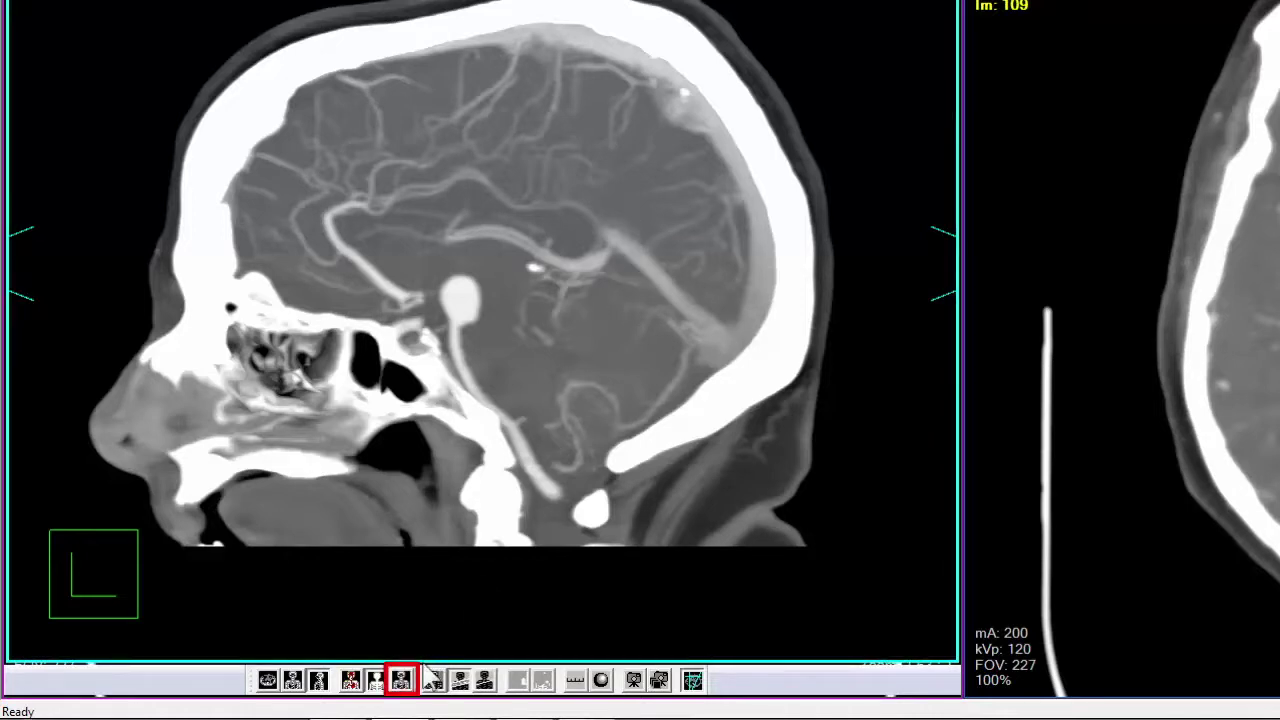
Switch the sagittal slab to average-intensity rendering and extend it to the full thickness of the head volume
{"action": "key", "text": "v"}
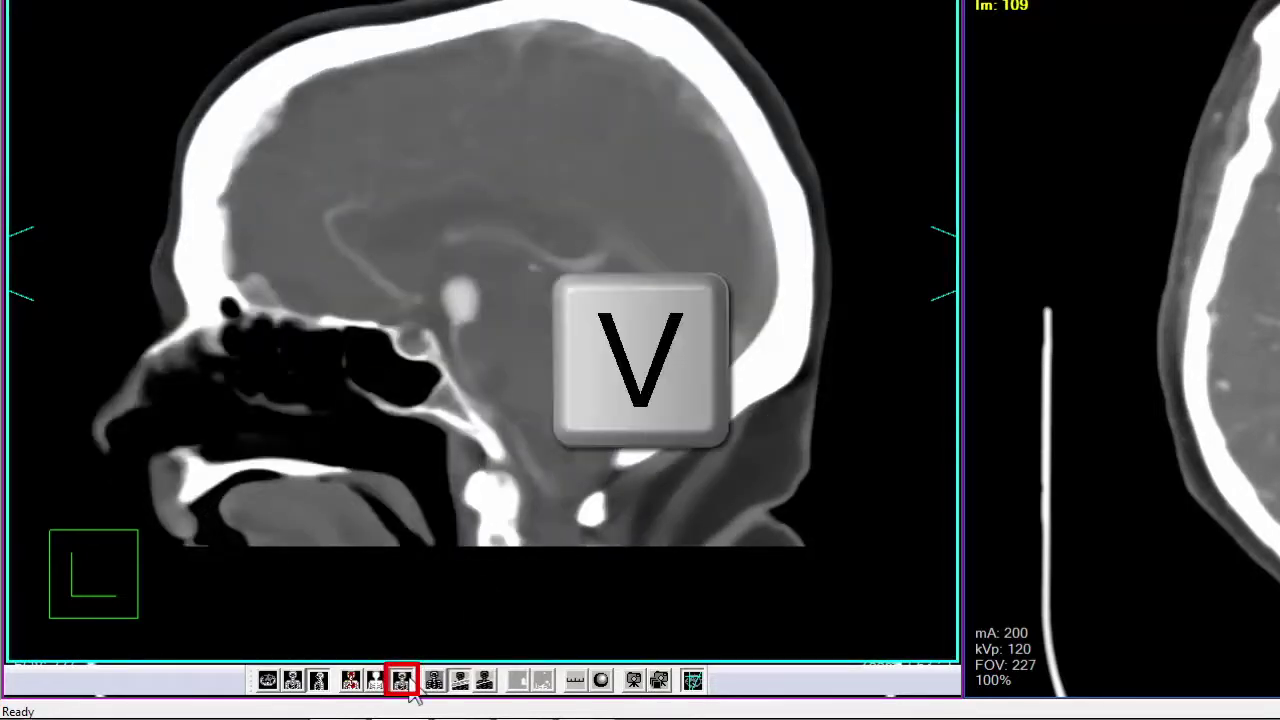
{"action": "key", "text": "v"}
{"action": "left_click_drag", "start_coordinate": [440, 517], "coordinate": [455, 369]}
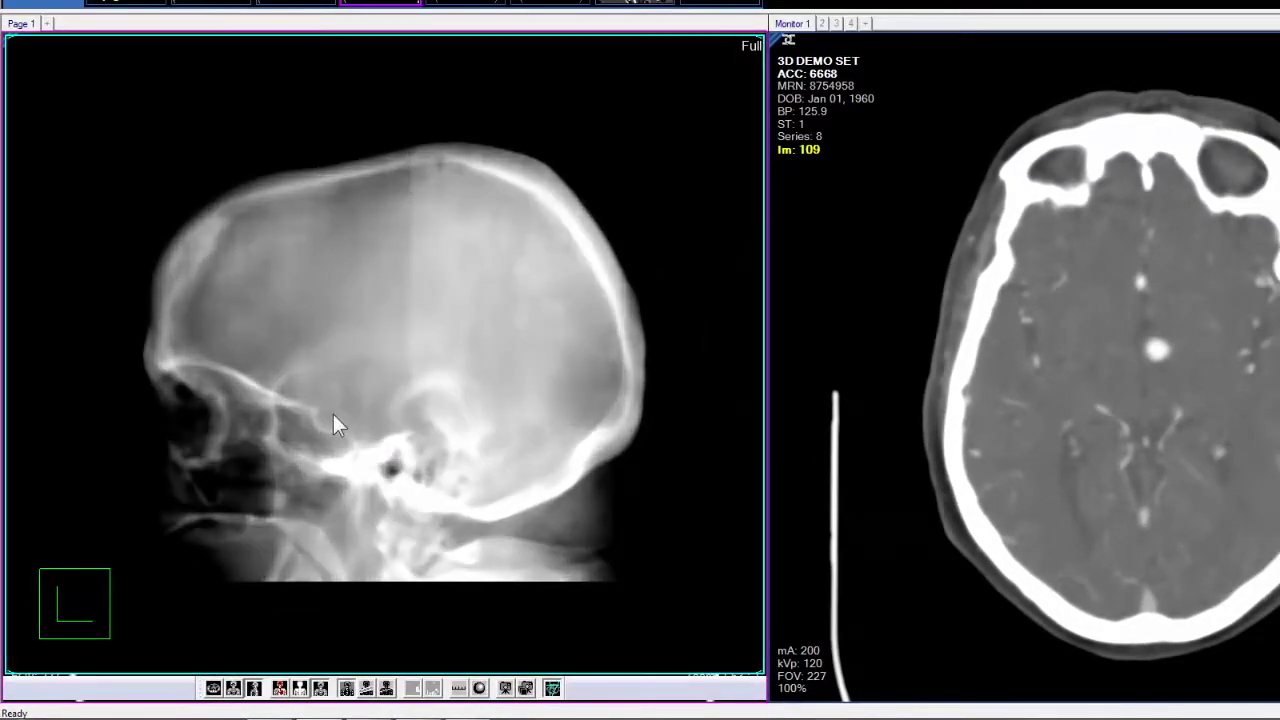
{"action": "left_click_drag", "start_coordinate": [333, 415], "coordinate": [381, 417]}
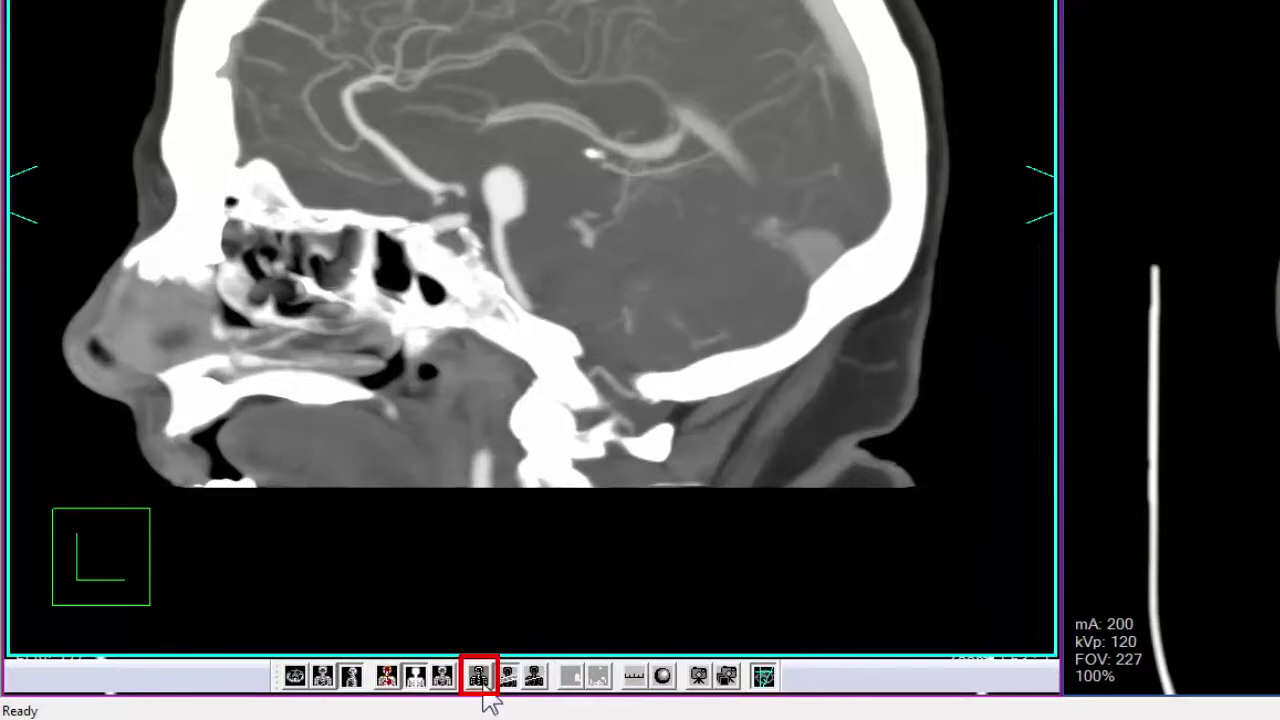
Show the full-volume skull rendering turned to an anterior-left view, and switch to a 10.0 mm thick MIP slab
{"action": "key", "text": "f"}
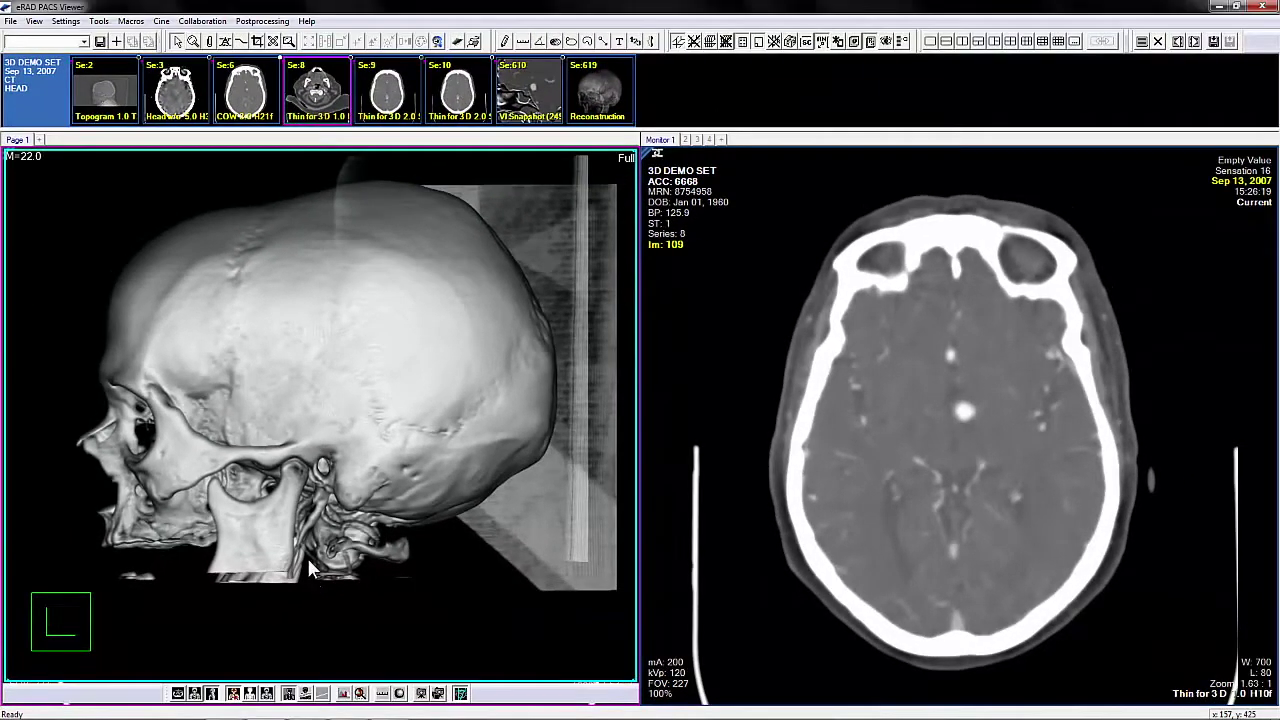
{"action": "left_click_drag", "start_coordinate": [262, 458], "coordinate": [290, 450]}
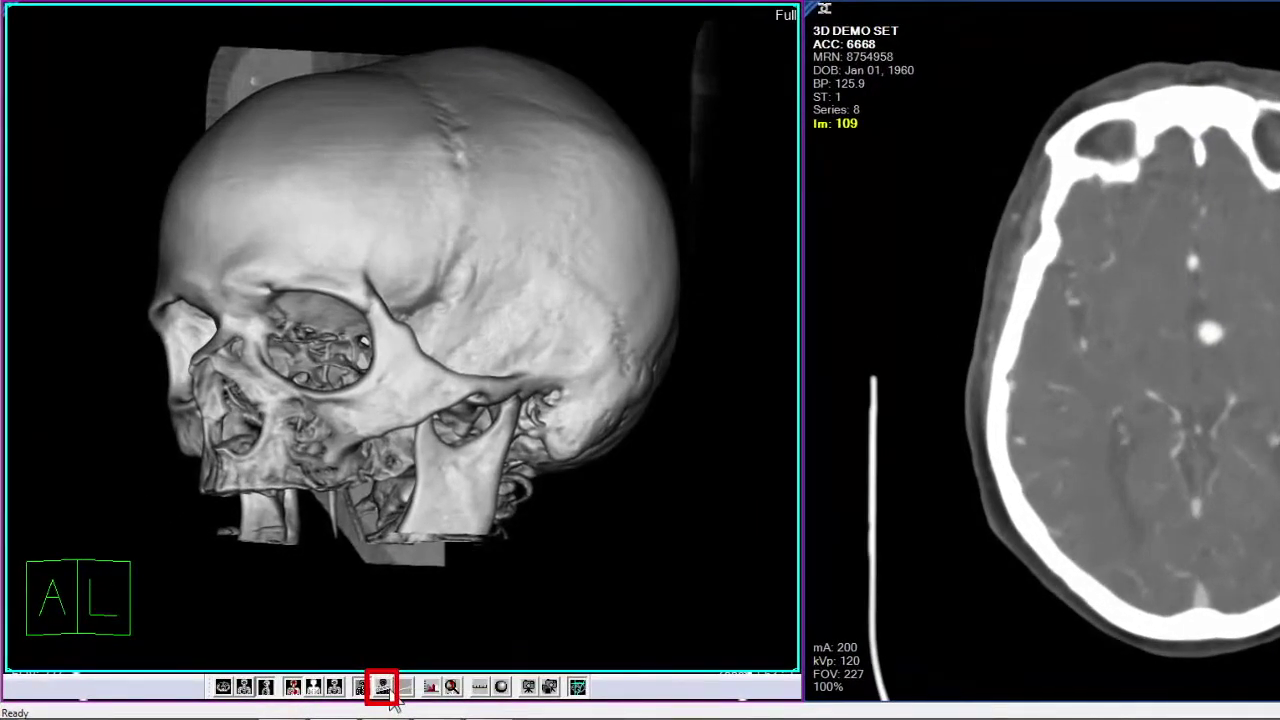
{"action": "left_click", "coordinate": [383, 687]}
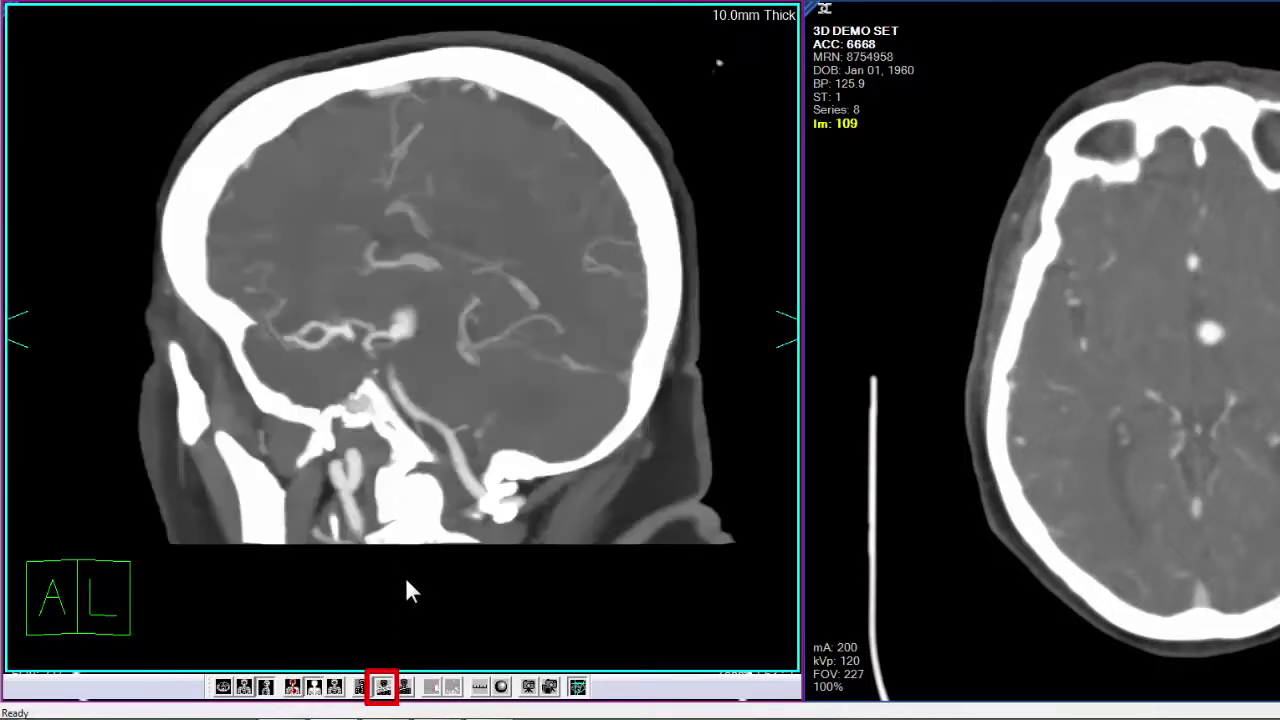
{"action": "key", "text": "t"}
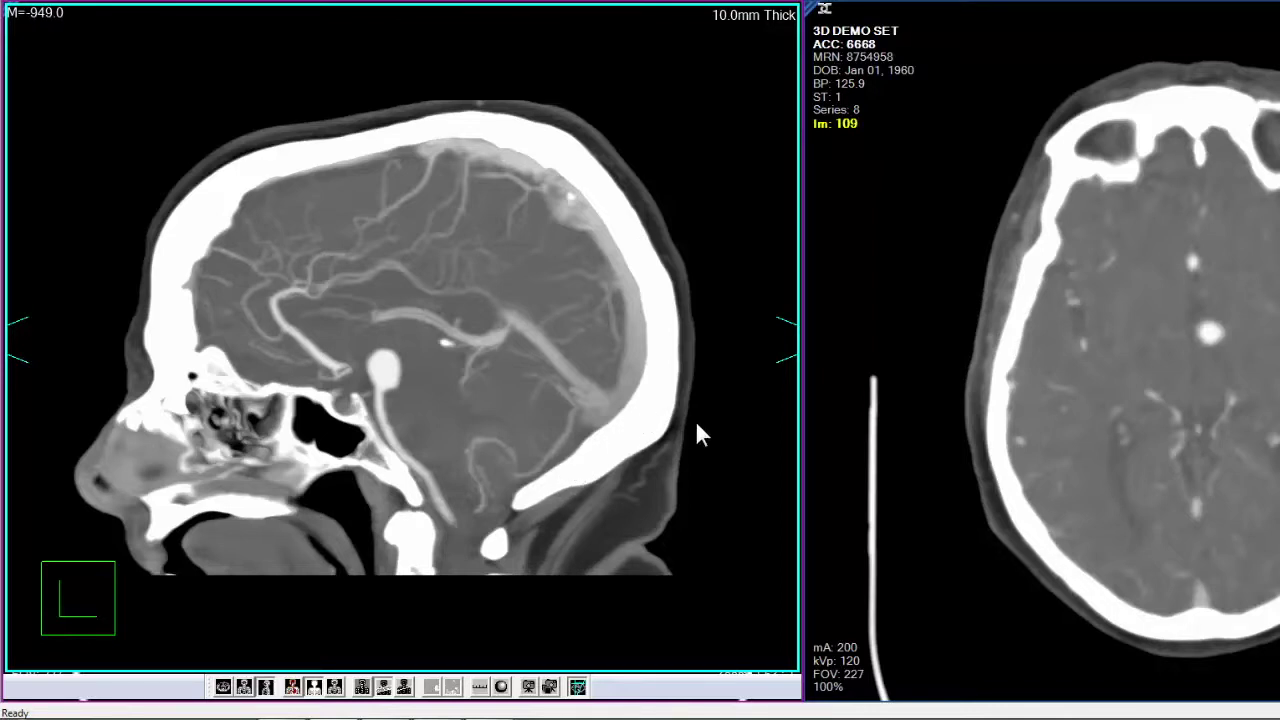
Cycle the sagittal MIP slab through thickness presets 1 to 7 and fine-tune its thickness to 15.4 mm
{"action": "key", "text": "1"}
{"action": "key", "text": "2"}
{"action": "key", "text": "3"}
{"action": "key", "text": "4"}
{"action": "key", "text": "5"}
{"action": "key", "text": "6"}
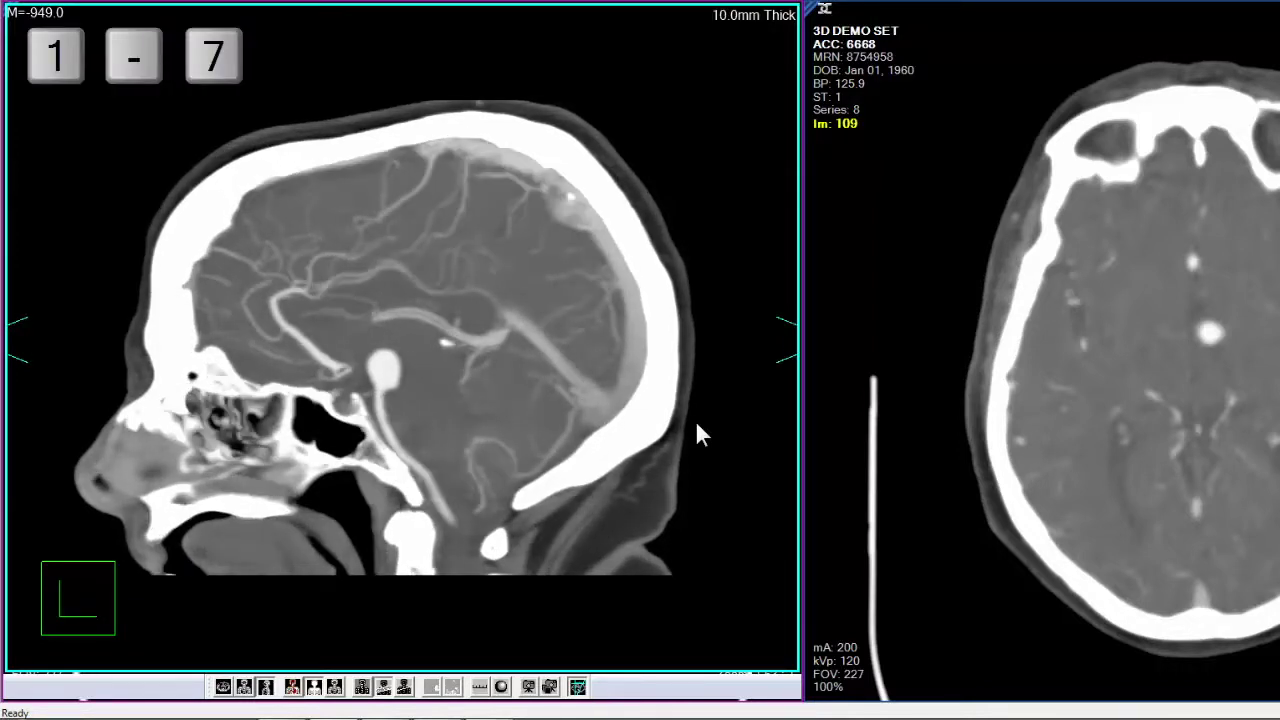
{"action": "key", "text": "7"}
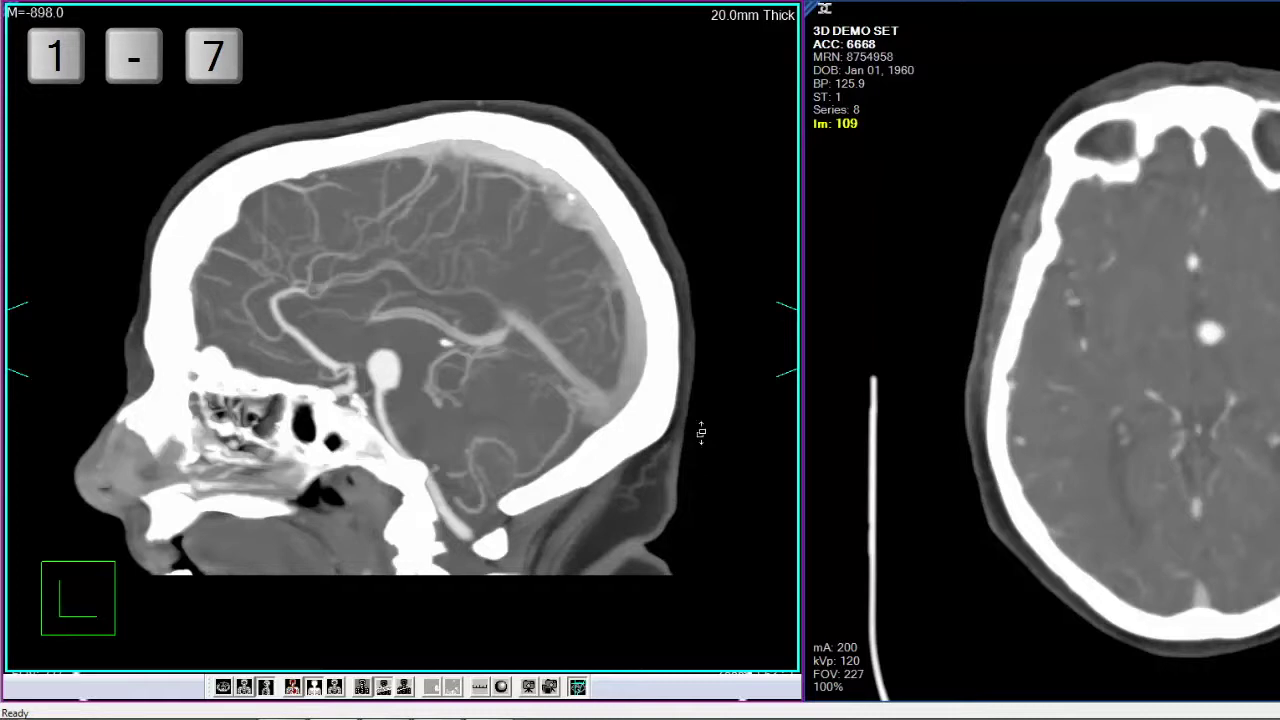
{"action": "left_click_drag", "start_coordinate": [719, 406], "coordinate": [703, 443]}
{"action": "middle_click_drag", "start_coordinate": [703, 443], "coordinate": [704, 425], "text": "shift"}
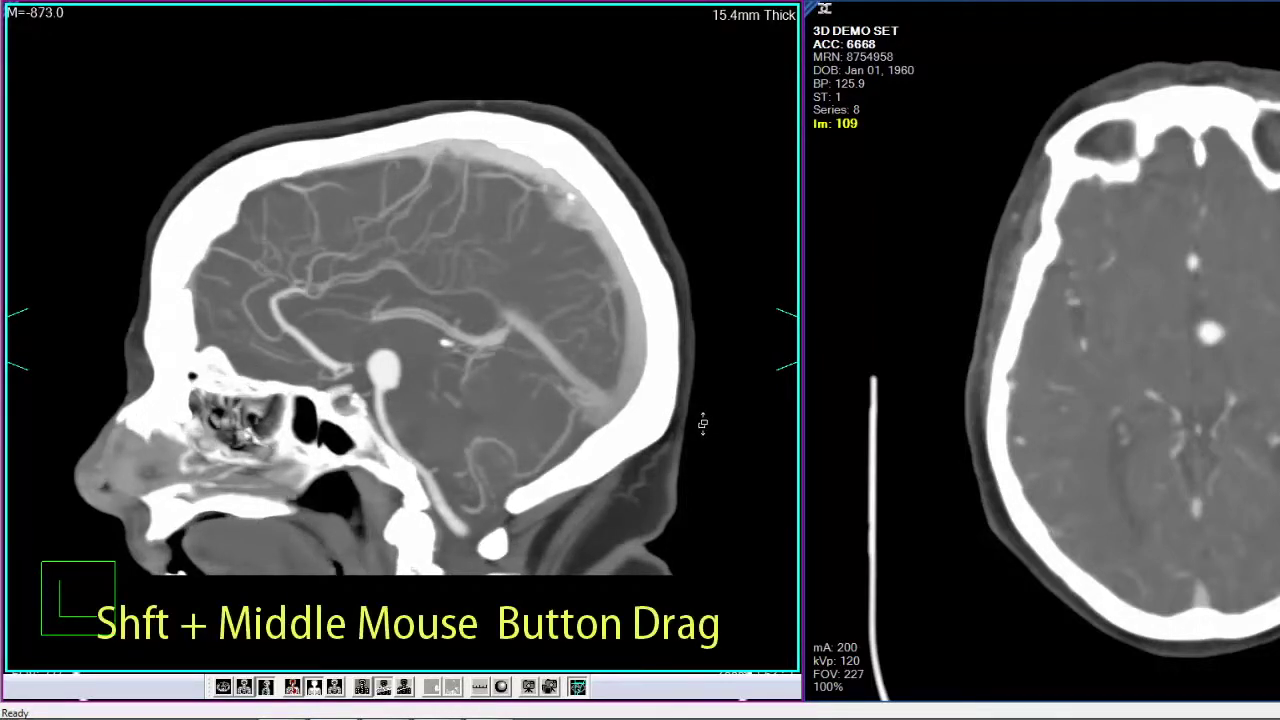
Move the 15.4 mm slab through the sagittal volume to examine the vessels on either side of the midline
{"action": "scroll", "coordinate": [657, 356], "scroll_direction": "down", "scroll_amount": 8}
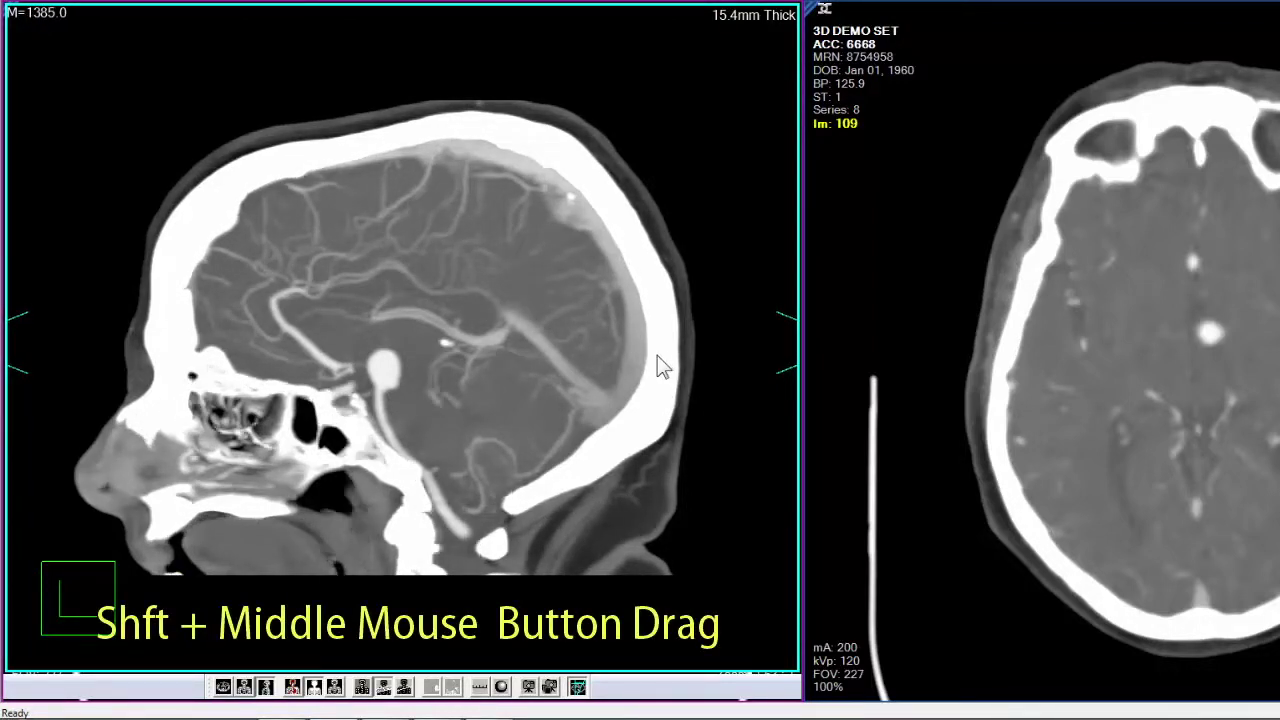
{"action": "scroll", "coordinate": [658, 448], "scroll_direction": "down", "scroll_amount": 10}
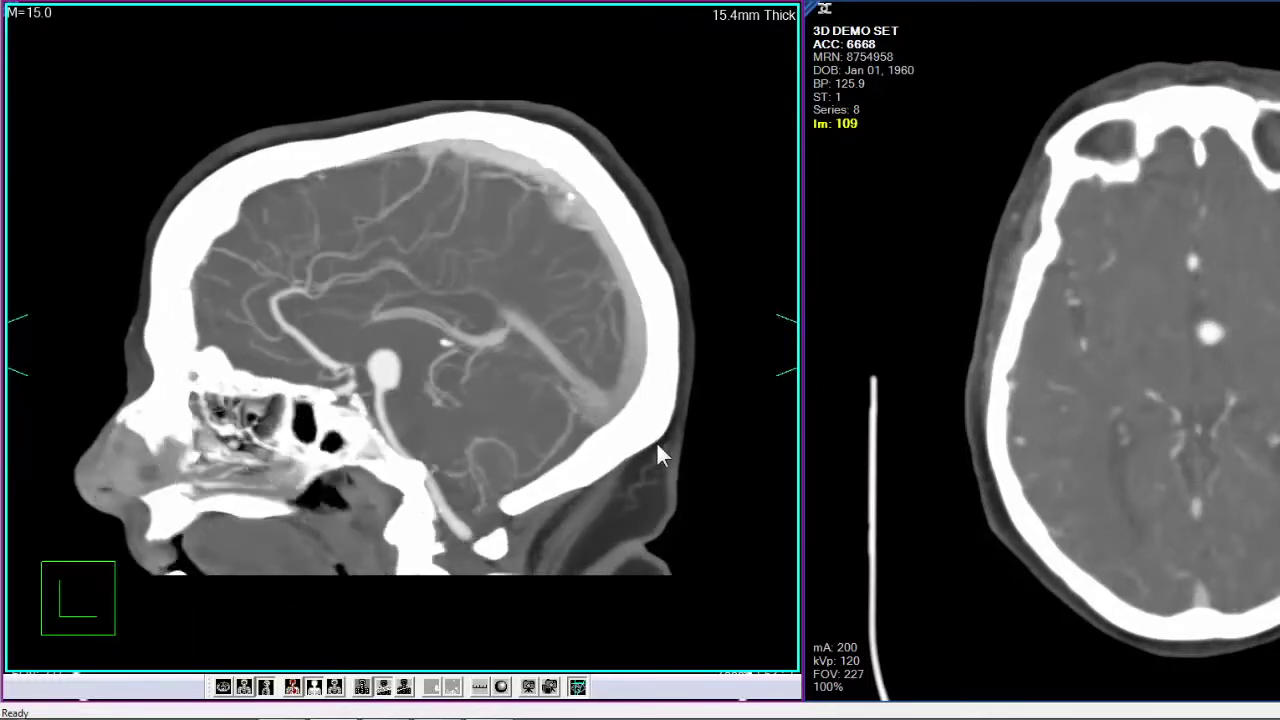
{"action": "scroll", "coordinate": [656, 441], "scroll_direction": "down", "scroll_amount": 4}
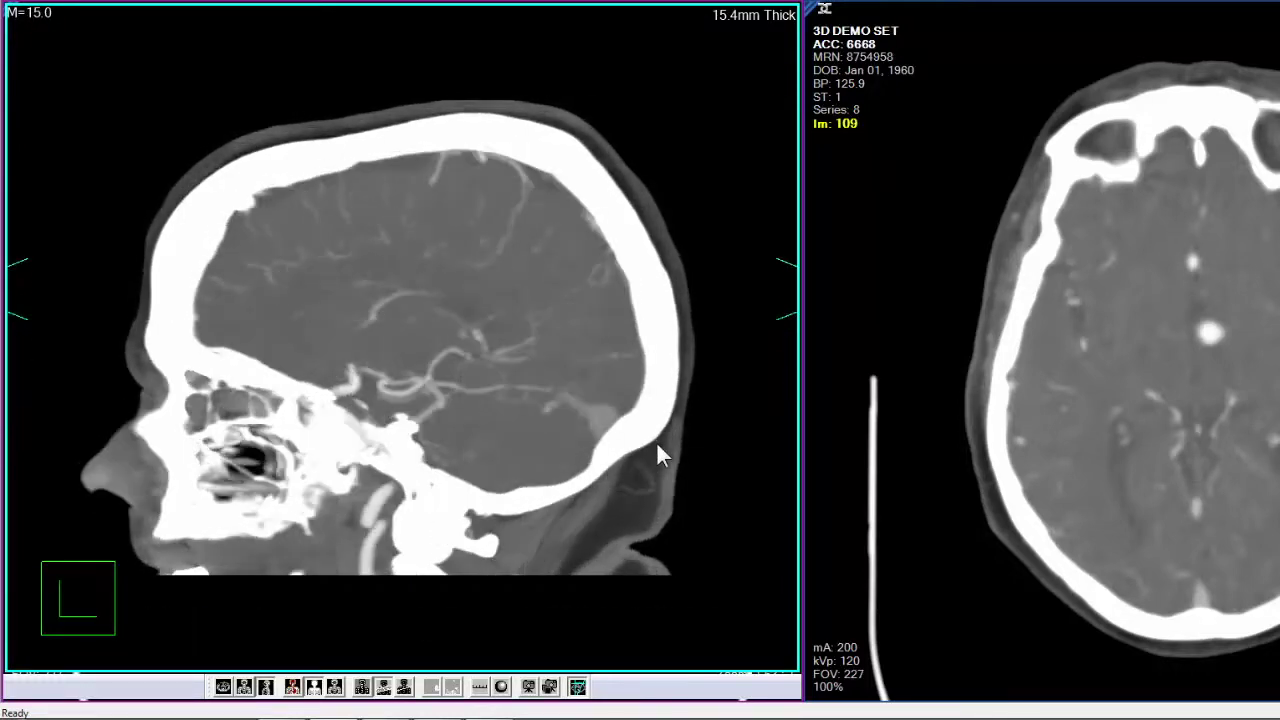
{"action": "mouse_move", "coordinate": [740, 323]}
{"action": "left_mouse_down"}
{"action": "mouse_move", "coordinate": [747, 294]}
{"action": "mouse_move", "coordinate": [749, 340]}
{"action": "left_mouse_up"}
{"action": "mouse_move", "coordinate": [82, 353]}
{"action": "left_mouse_down"}
{"action": "mouse_move", "coordinate": [80, 323]}
{"action": "mouse_move", "coordinate": [80, 340]}
{"action": "left_mouse_up"}
{"action": "scroll", "coordinate": [80, 345], "scroll_direction": "up", "scroll_amount": 3}
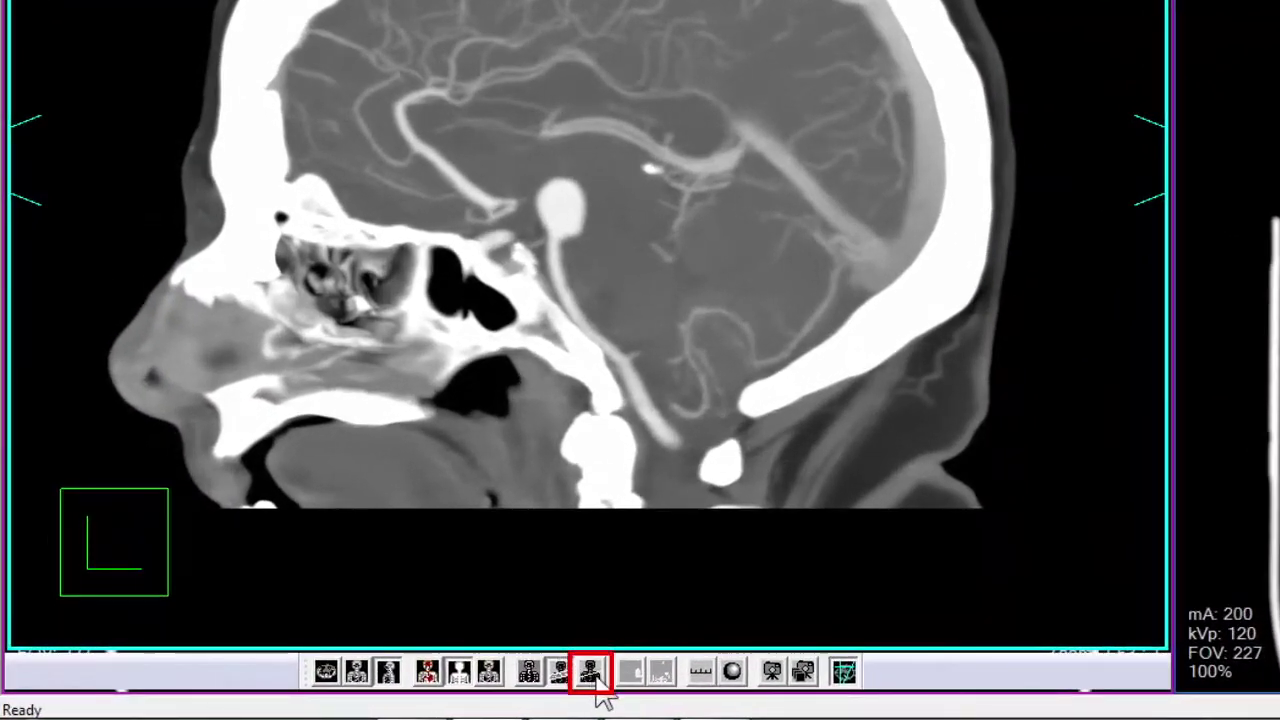
Switch the sagittal view from slab to planar mode and browse through its thin slices
{"action": "left_click", "coordinate": [596, 684]}
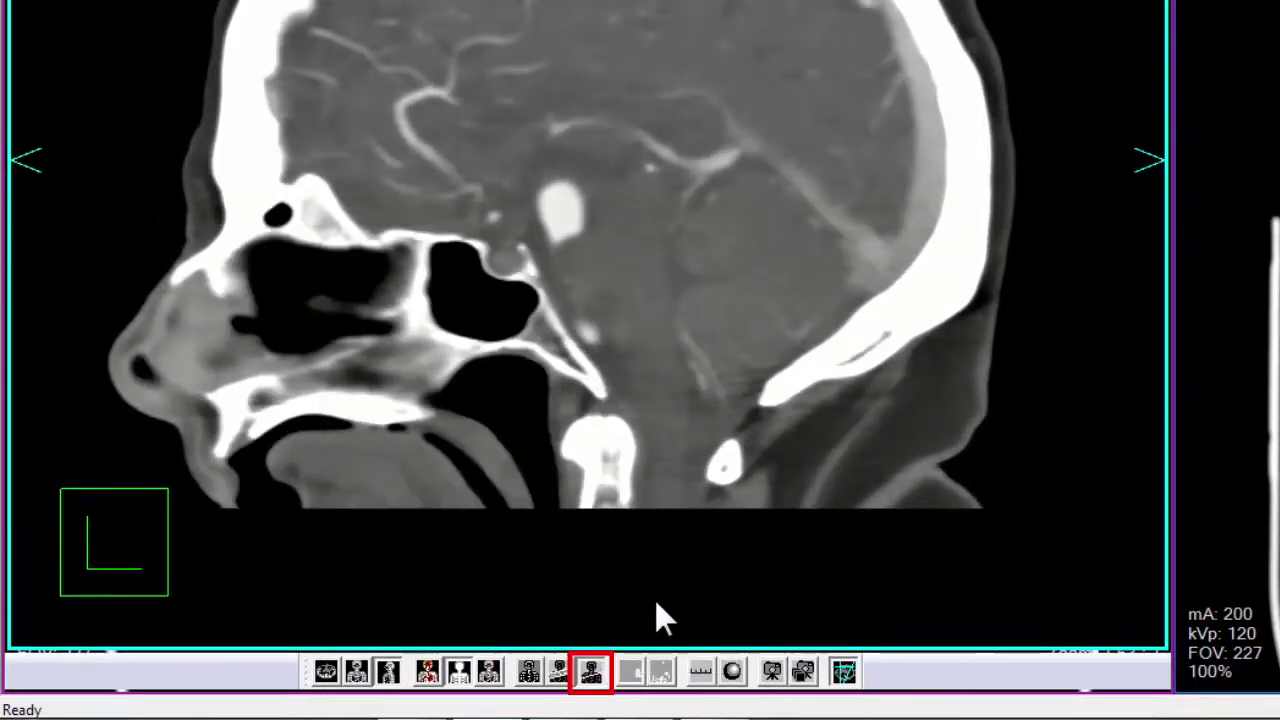
{"action": "key", "text": "p"}
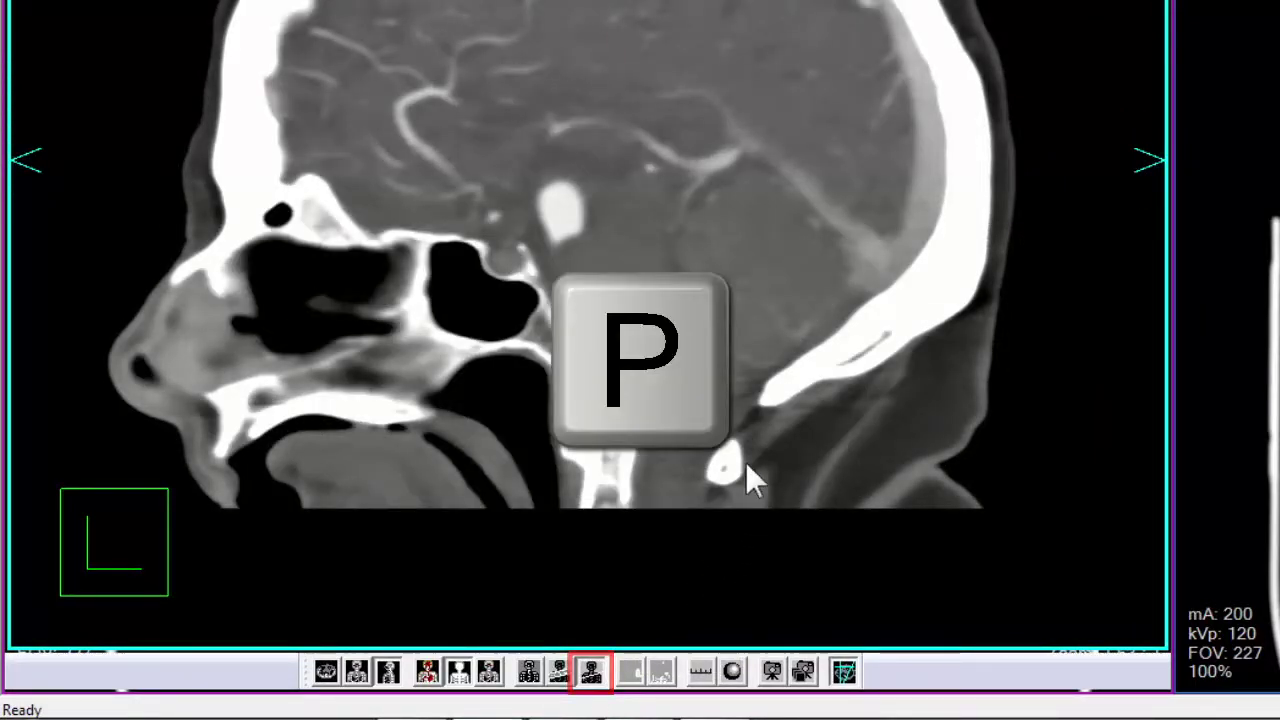
{"action": "scroll", "coordinate": [745, 463], "scroll_direction": "down", "scroll_amount": 8}
{"action": "scroll", "coordinate": [745, 463], "scroll_direction": "up", "scroll_amount": 5}
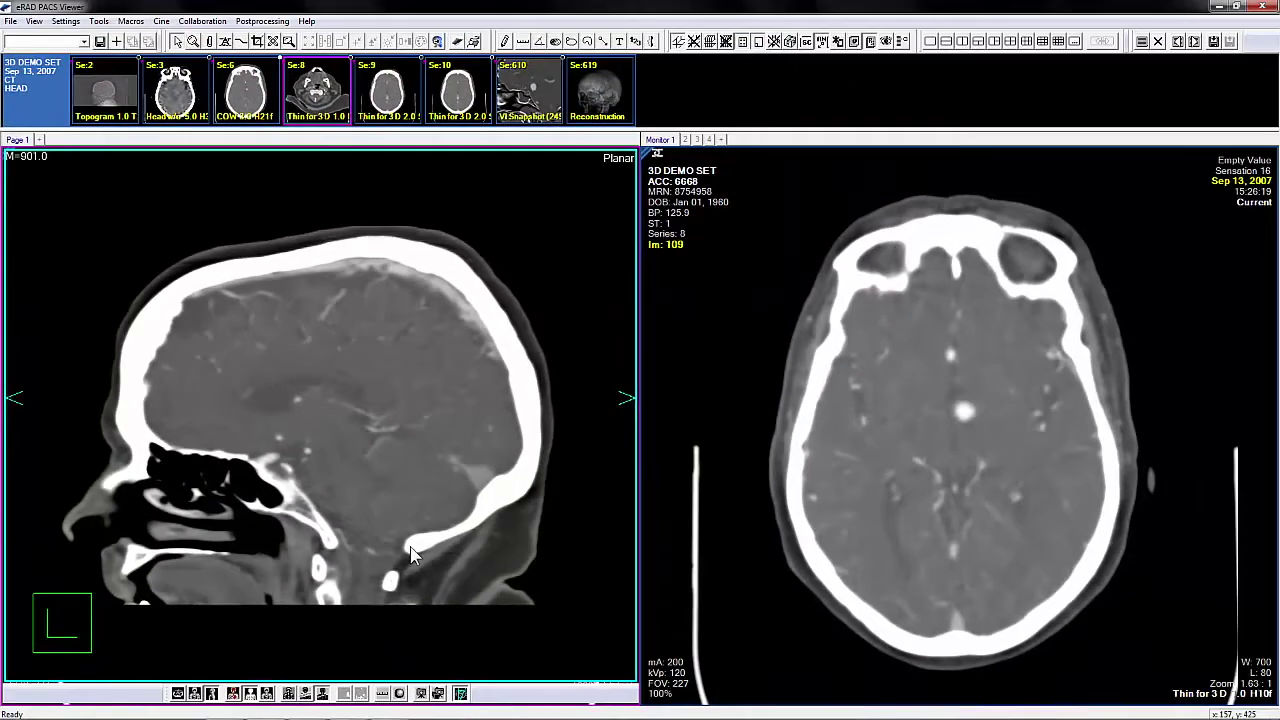
{"action": "scroll", "coordinate": [639, 452], "scroll_direction": "up", "scroll_amount": 3}
Check the planar slices in the axial and coronal orientations, and return to browsing the sagittal slices
{"action": "key", "text": "a"}
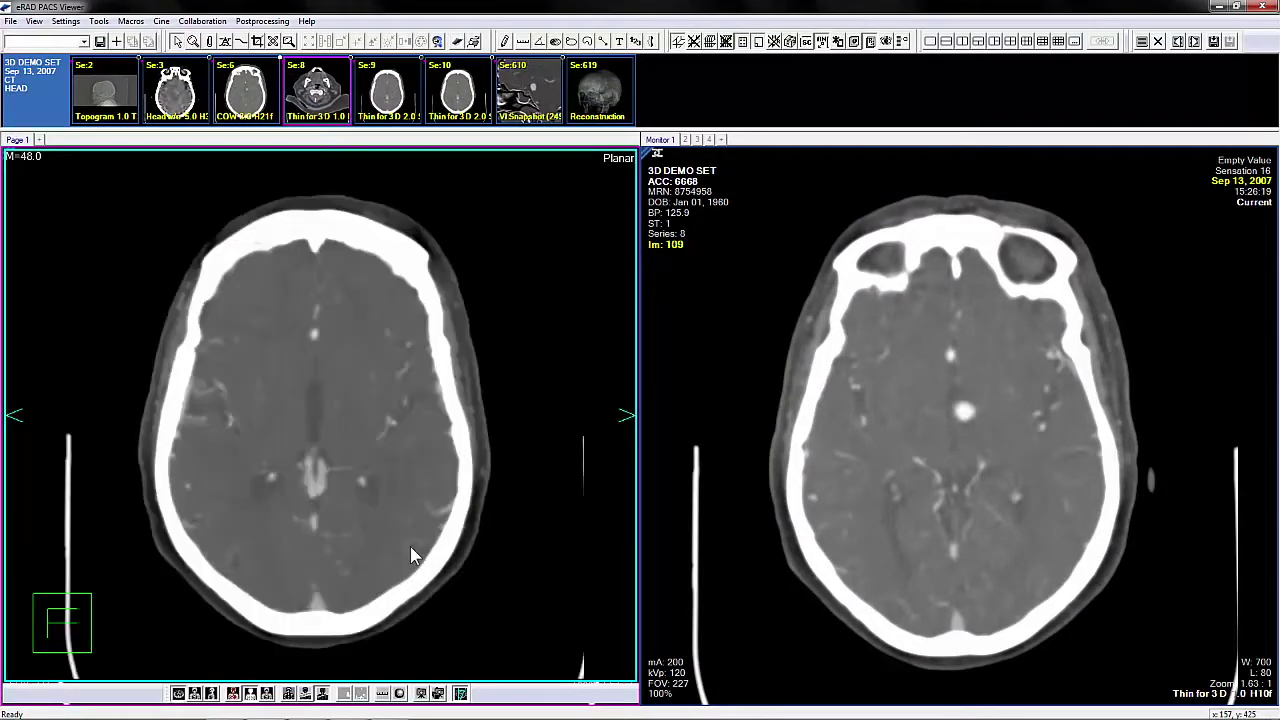
{"action": "key", "text": "c"}
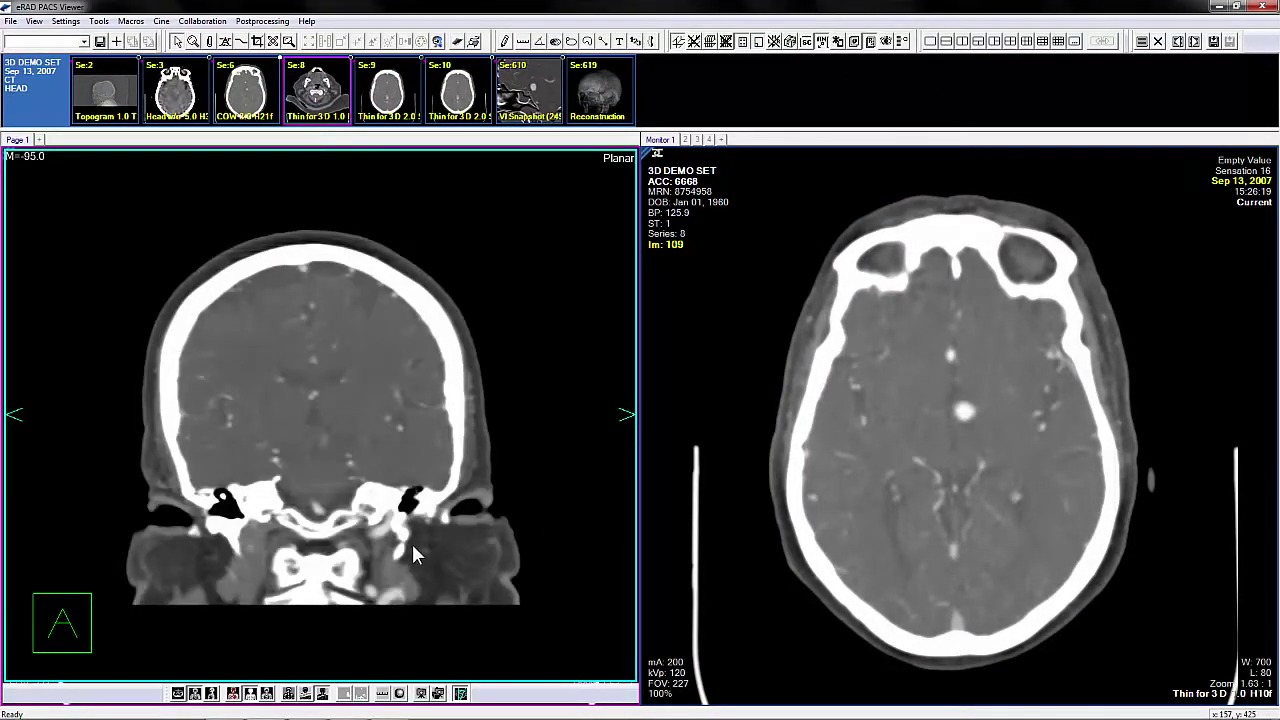
{"action": "key", "text": "s"}
{"action": "scroll", "coordinate": [456, 536], "scroll_direction": "down", "scroll_amount": 5}
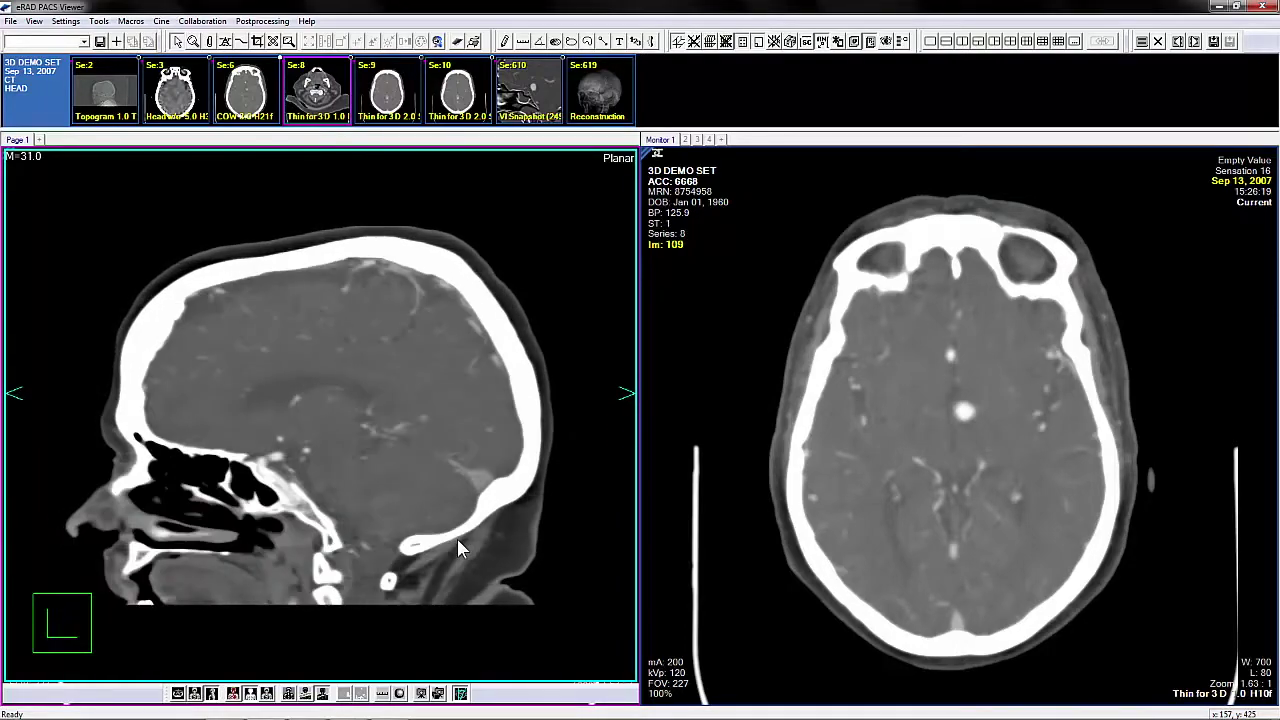
{"action": "scroll", "coordinate": [457, 539], "scroll_direction": "down", "scroll_amount": 5}
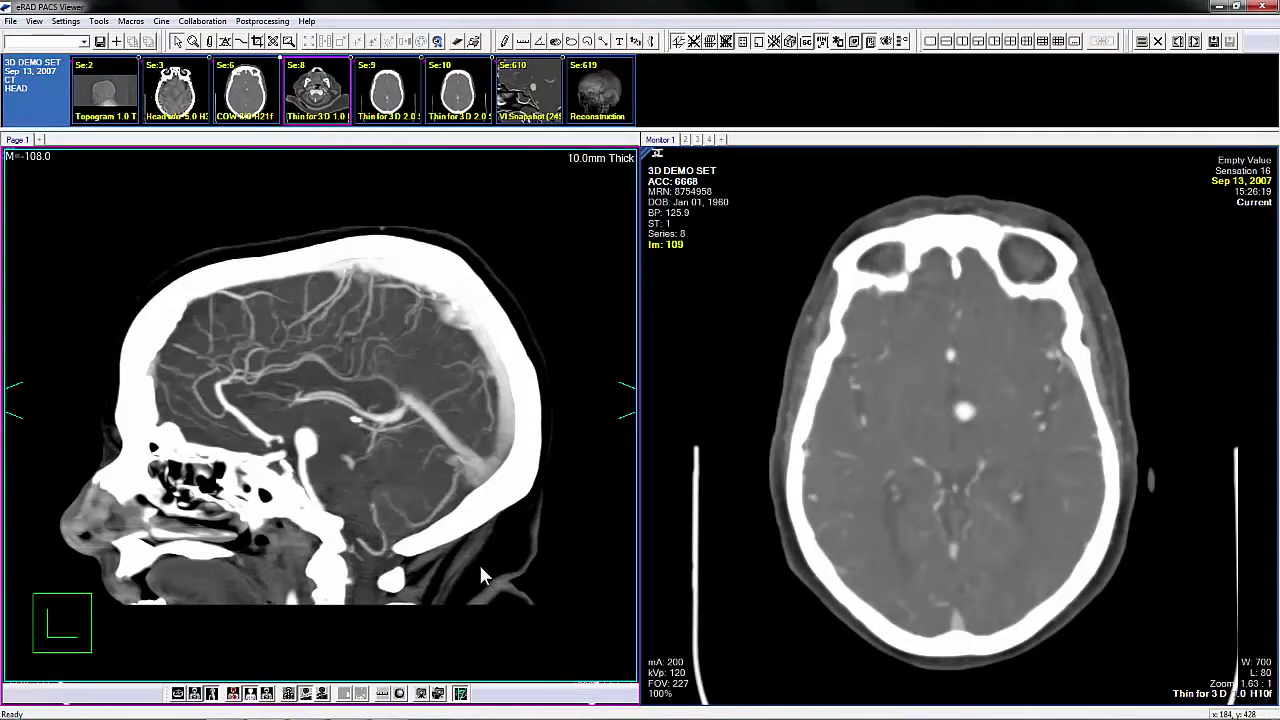
Enlarge and reposition the 10.0 mm sagittal MIP view within its pane
{"action": "mouse_move", "coordinate": [483, 530]}
{"action": "left_mouse_down"}
{"action": "mouse_move", "coordinate": [487, 500]}
{"action": "mouse_move", "coordinate": [490, 532]}
{"action": "left_mouse_up"}
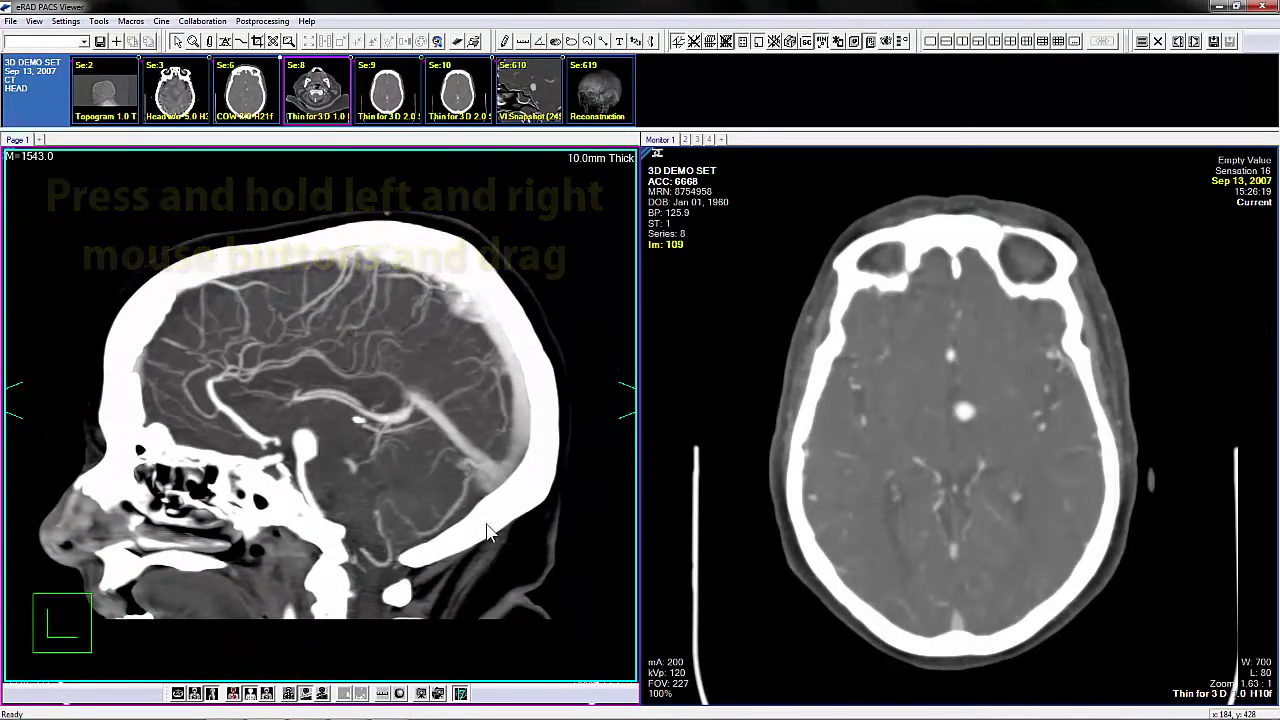
{"action": "mouse_move", "coordinate": [410, 403]}
{"action": "middle_mouse_down"}
{"action": "mouse_move", "coordinate": [410, 414]}
{"action": "mouse_move", "coordinate": [412, 395]}
{"action": "middle_mouse_up"}
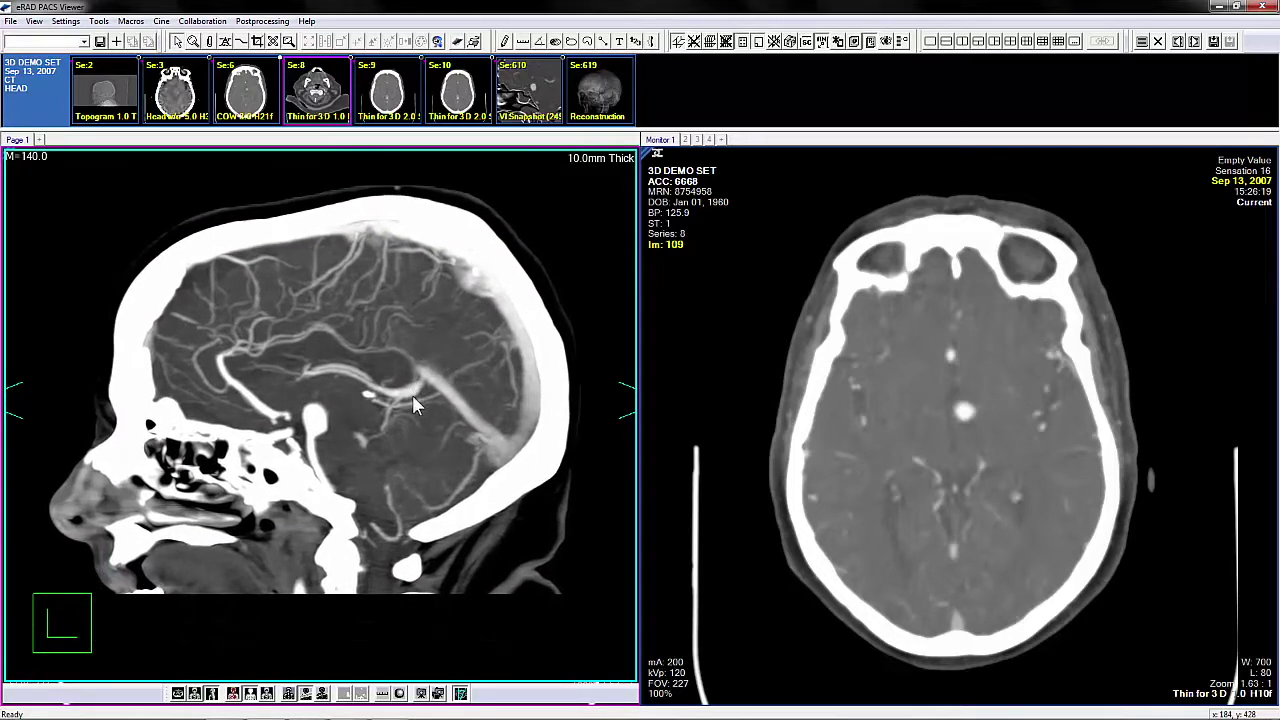
{"action": "left_click_drag", "start_coordinate": [409, 391], "coordinate": [441, 441]}
{"action": "mouse_move", "coordinate": [390, 440]}
{"action": "right_mouse_down"}
{"action": "mouse_move", "coordinate": [379, 433]}
{"action": "mouse_move", "coordinate": [401, 433]}
{"action": "mouse_move", "coordinate": [386, 438]}
{"action": "right_mouse_up"}
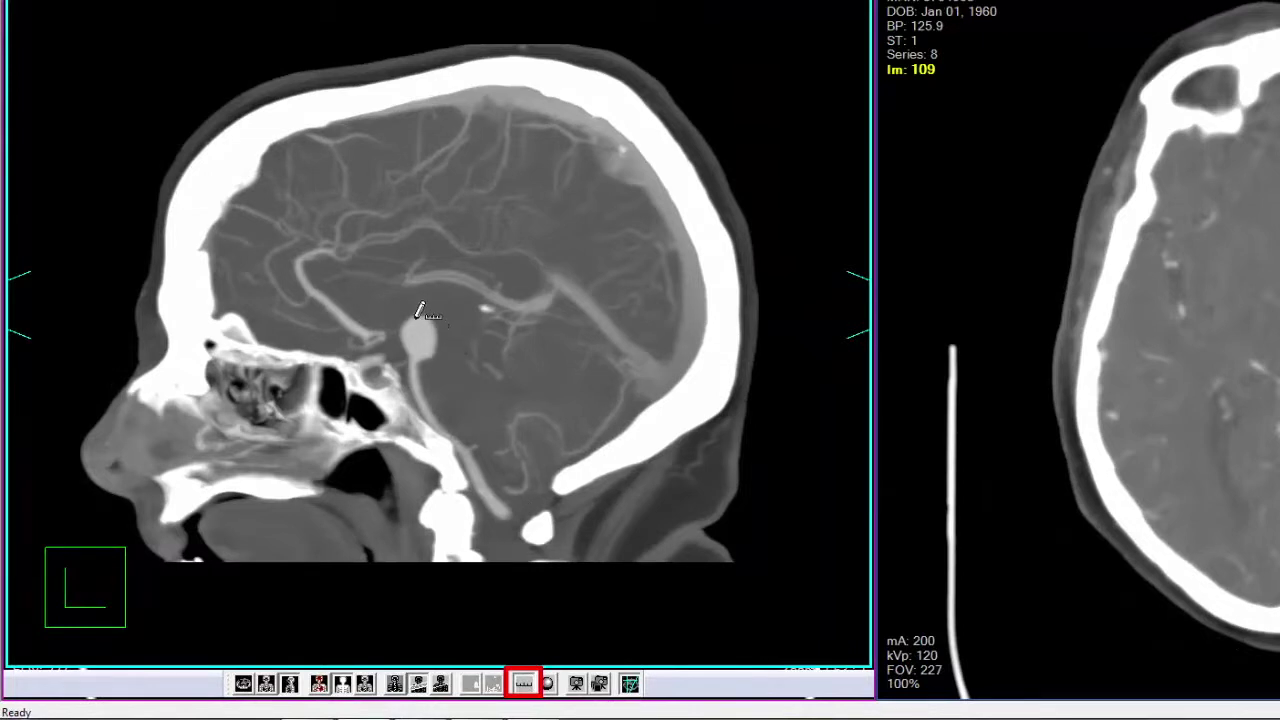
Measure the length across the round bright vessel bulge in the sagittal MIP, and tilt the volume with the measurement in place
{"action": "left_click_drag", "start_coordinate": [409, 320], "coordinate": [434, 356]}
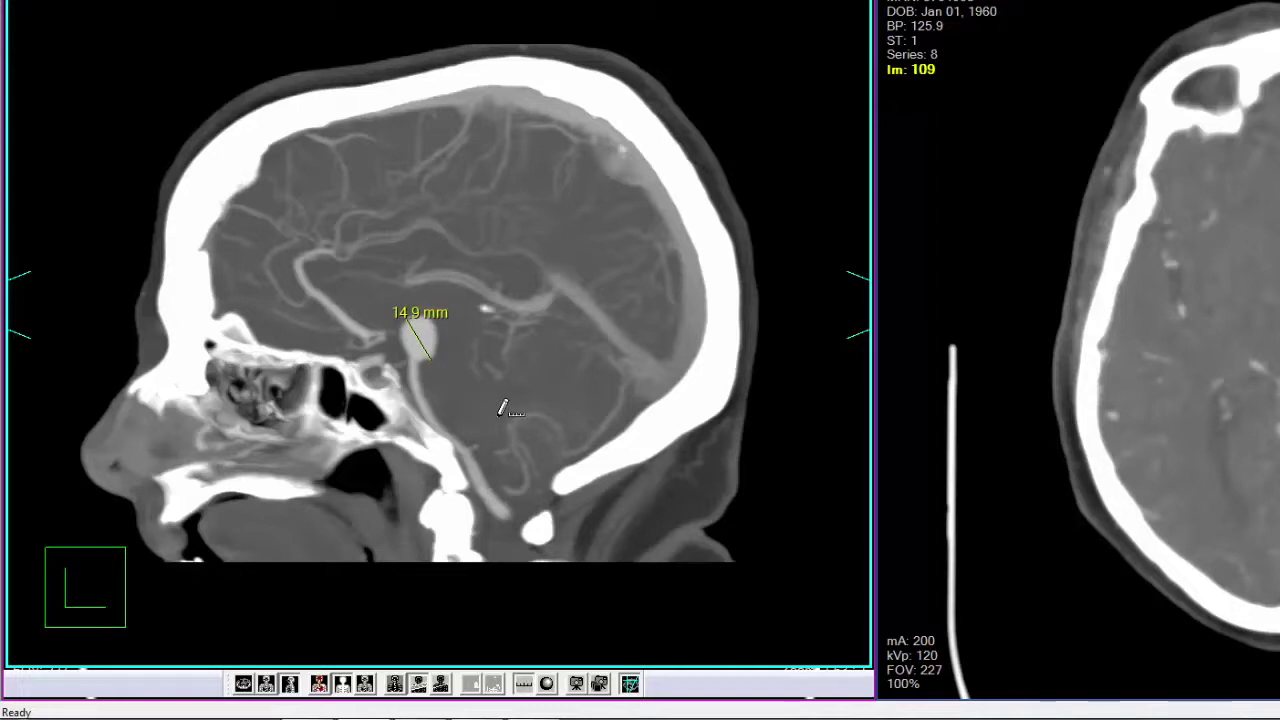
{"action": "left_click_drag", "start_coordinate": [476, 407], "coordinate": [583, 336]}
{"action": "right_click_drag", "start_coordinate": [582, 341], "coordinate": [585, 339], "text": "shift"}
{"action": "right_click_drag", "start_coordinate": [481, 361], "coordinate": [599, 407], "text": "shift"}
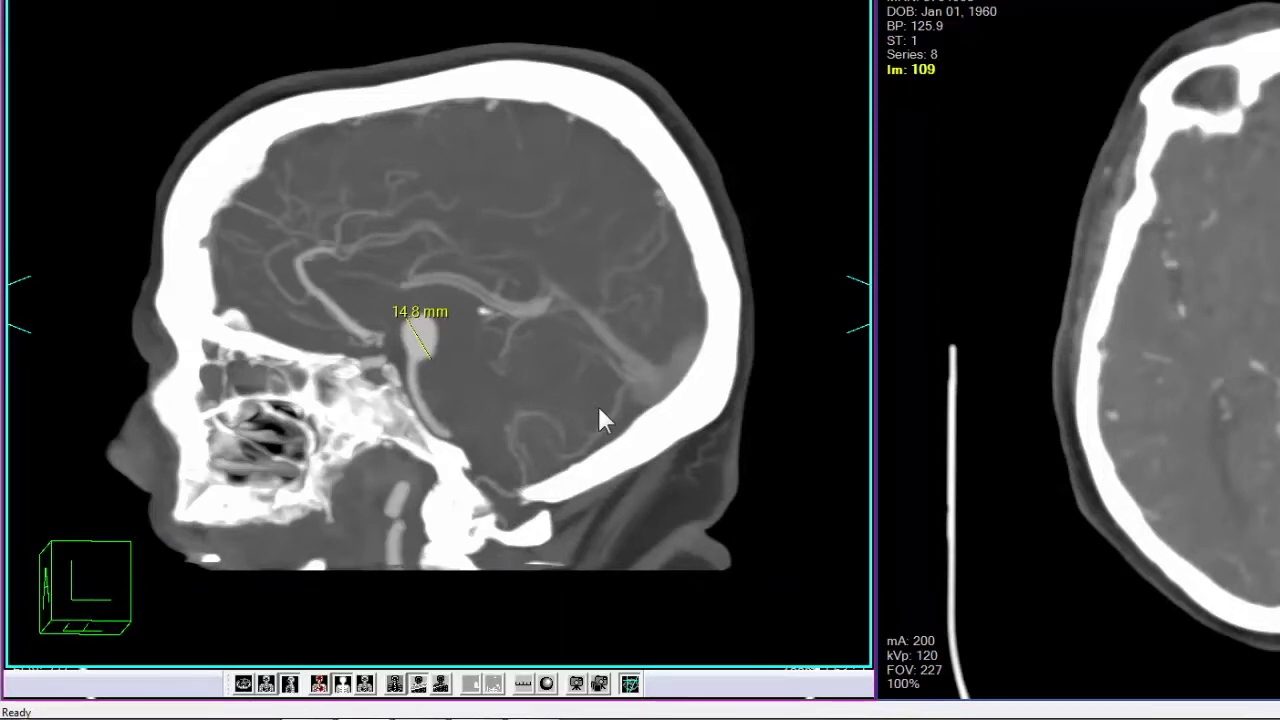
Clear the length measurement and place a spherical region of interest of about 7832 mm³ just behind the round bright vessel bulge
{"action": "left_click", "coordinate": [598, 405]}
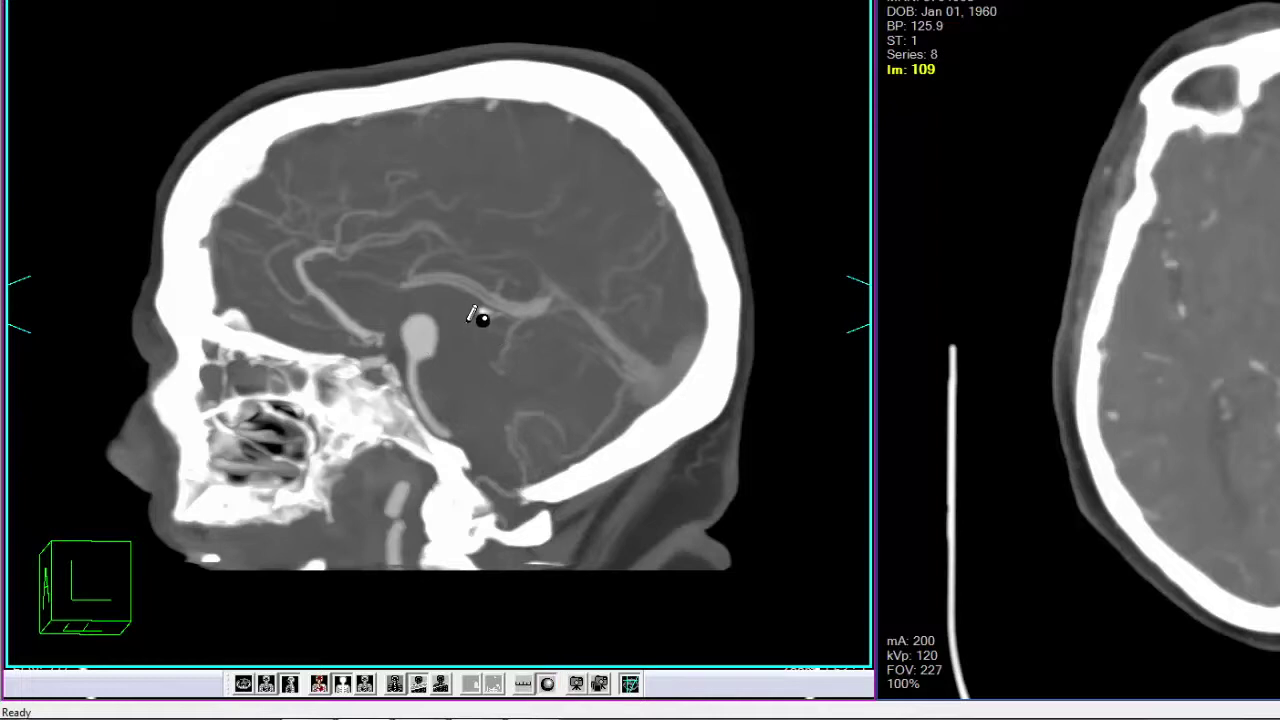
{"action": "left_click_drag", "start_coordinate": [478, 291], "coordinate": [477, 280]}
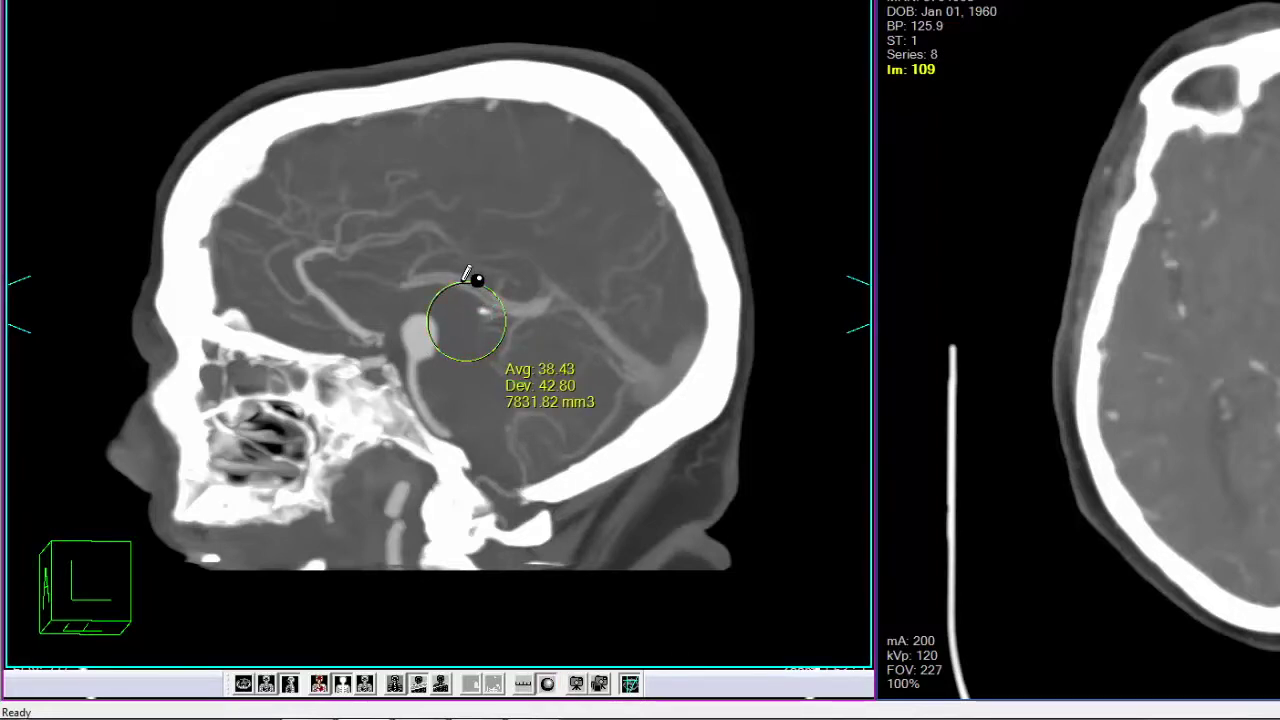
{"action": "scroll", "coordinate": [562, 287], "scroll_direction": "down", "scroll_amount": 10}
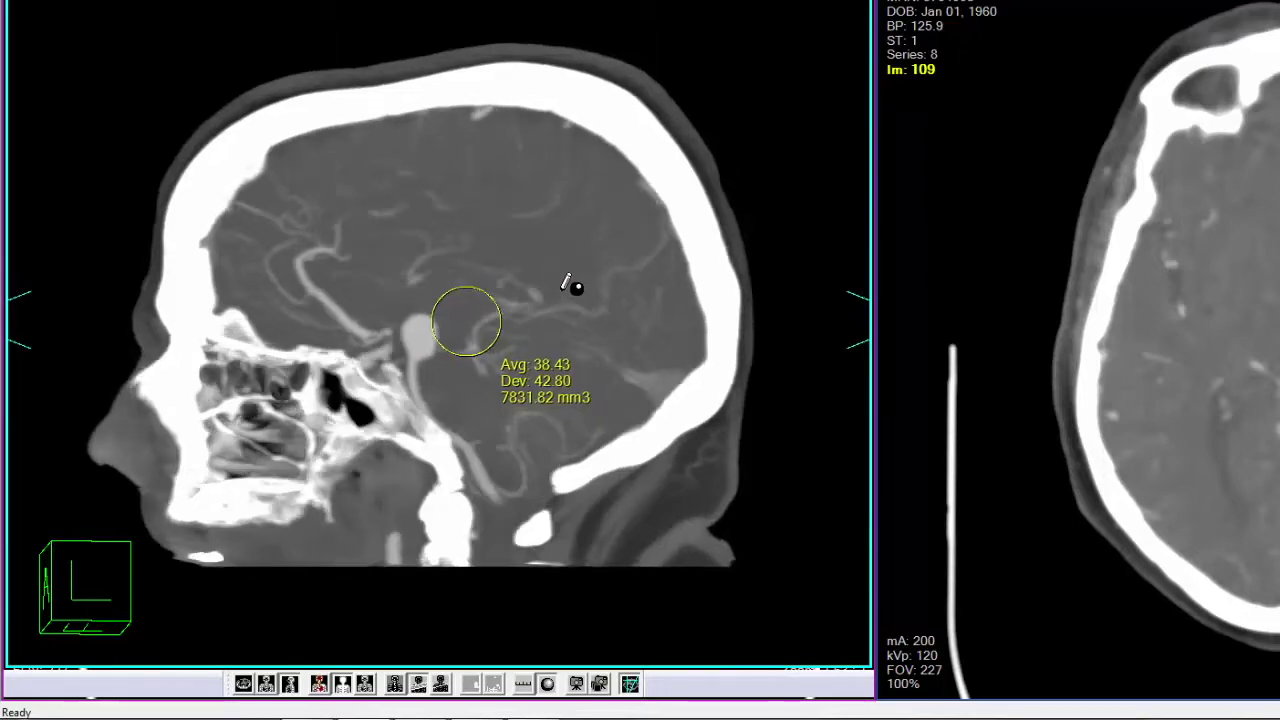
{"action": "scroll", "coordinate": [564, 290], "scroll_direction": "up", "scroll_amount": 7}
{"action": "scroll", "coordinate": [572, 288], "scroll_direction": "down", "scroll_amount": 5}
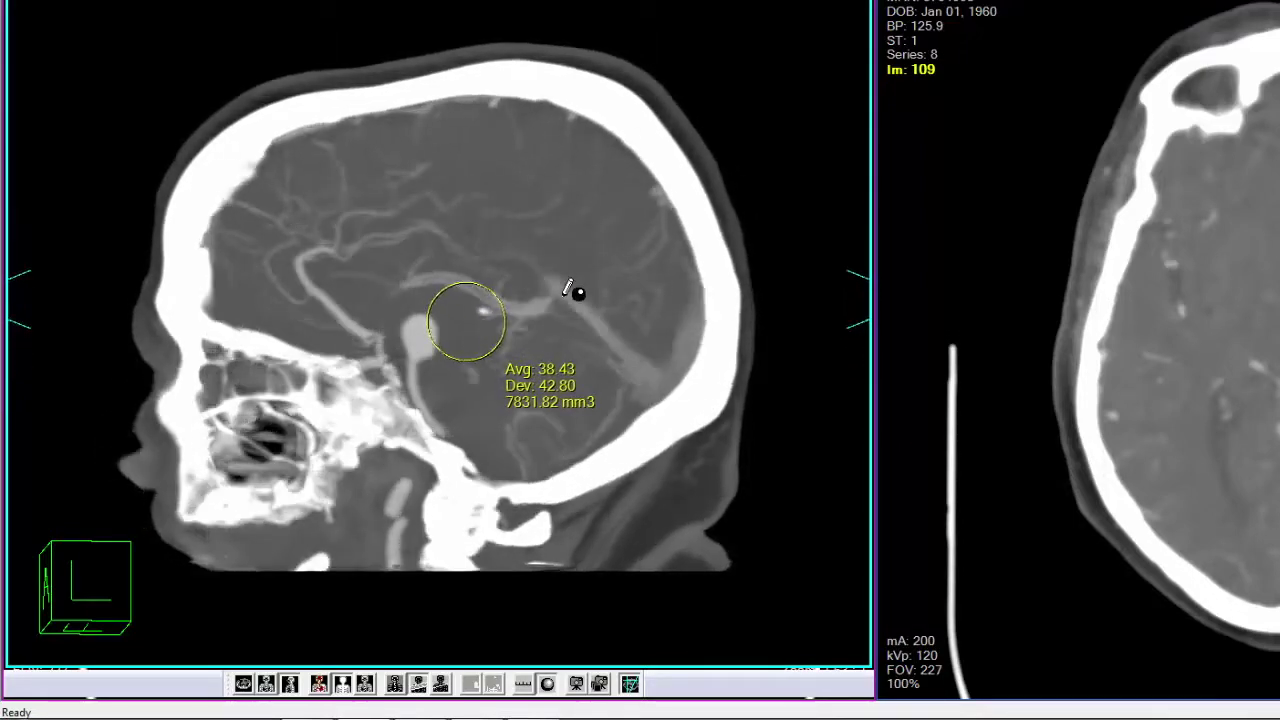
Examine the spherical region of interest across coronal and axial slabs
{"action": "key", "text": "c"}
{"action": "scroll", "coordinate": [565, 296], "scroll_direction": "up", "scroll_amount": 5}
{"action": "scroll", "coordinate": [565, 297], "scroll_direction": "down", "scroll_amount": 7}
{"action": "scroll", "coordinate": [575, 293], "scroll_direction": "down", "scroll_amount": 2}
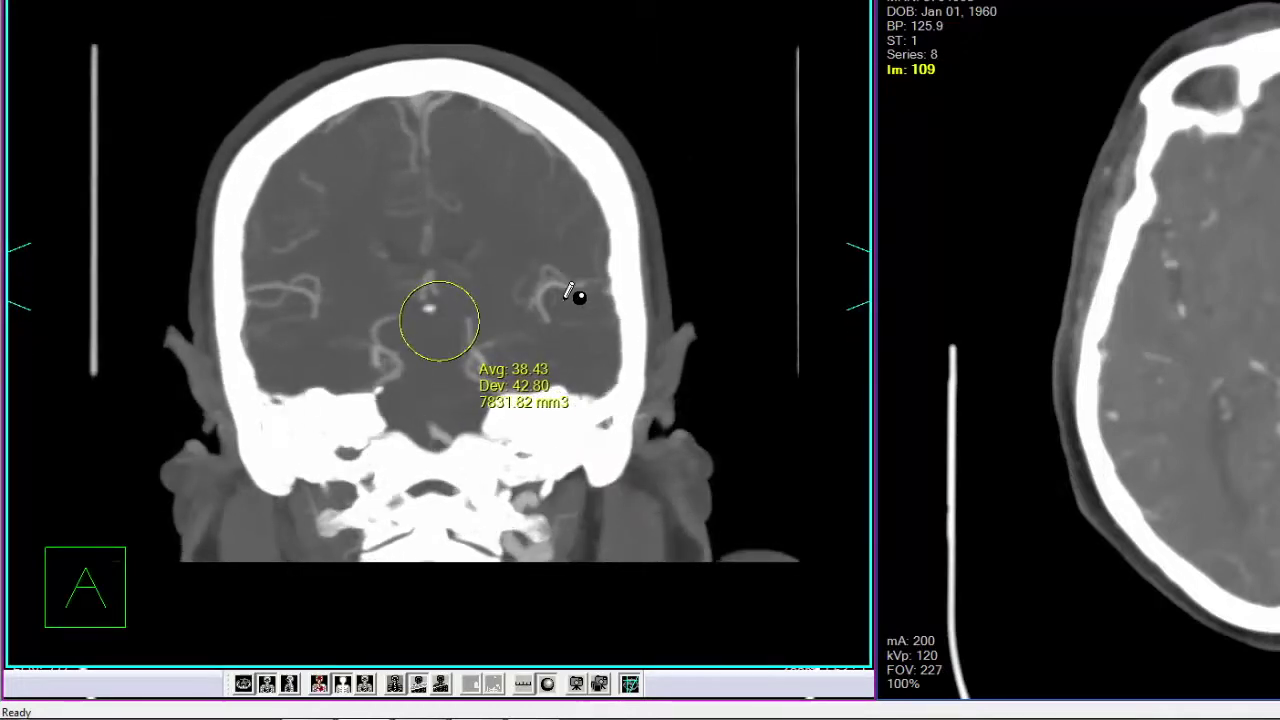
{"action": "key", "text": "a"}
{"action": "scroll", "coordinate": [575, 293], "scroll_direction": "down", "scroll_amount": 5}
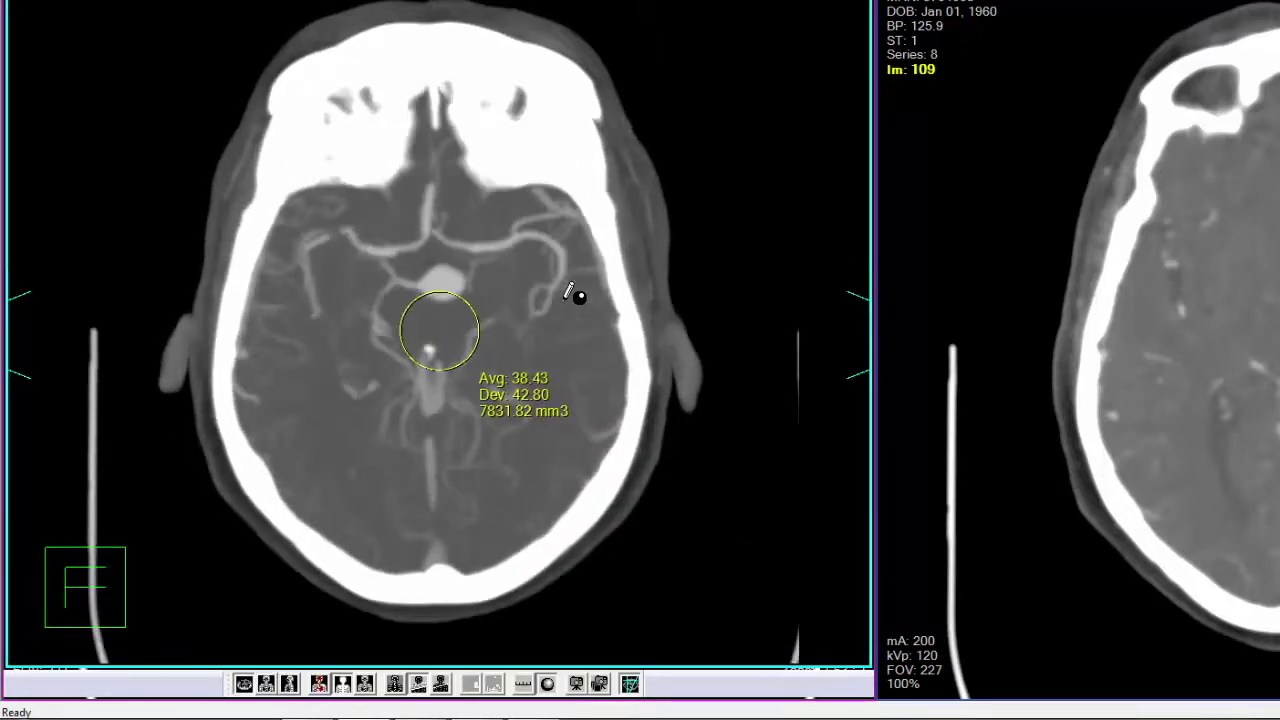
Return to the sagittal orientation and delete the selected spherical region of interest
{"action": "key", "text": "s"}
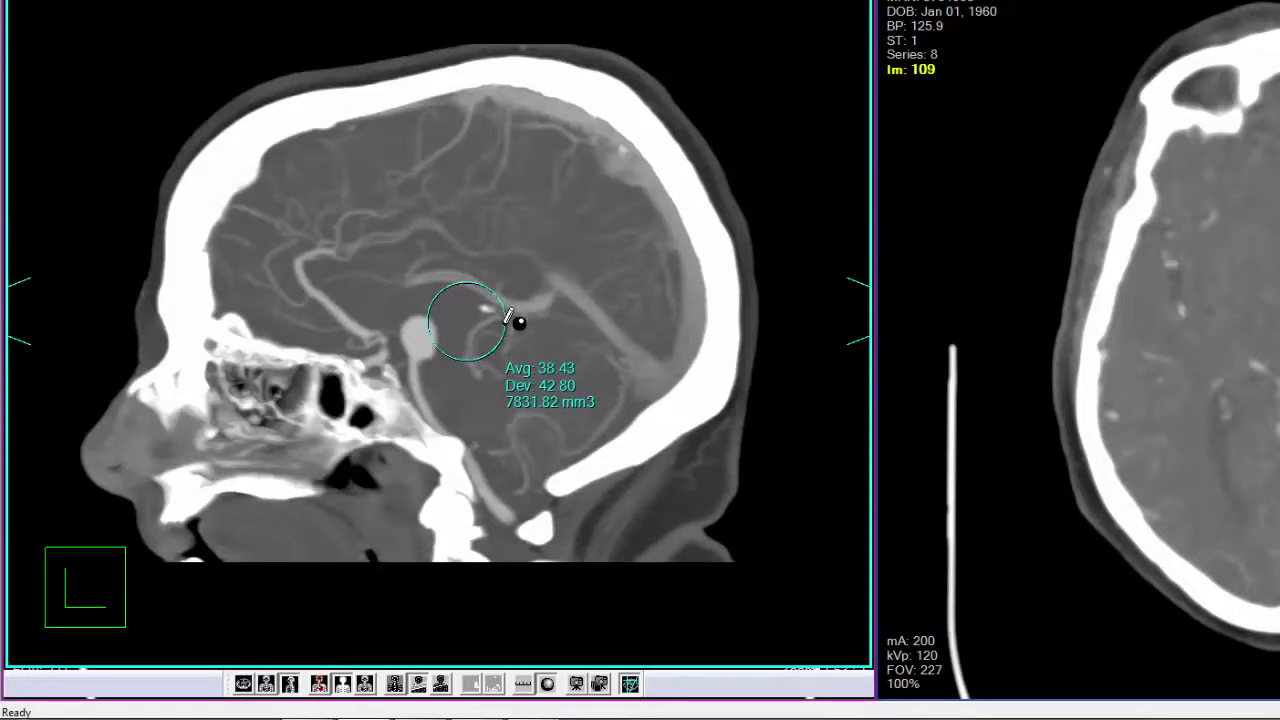
{"action": "right_click", "coordinate": [512, 322]}
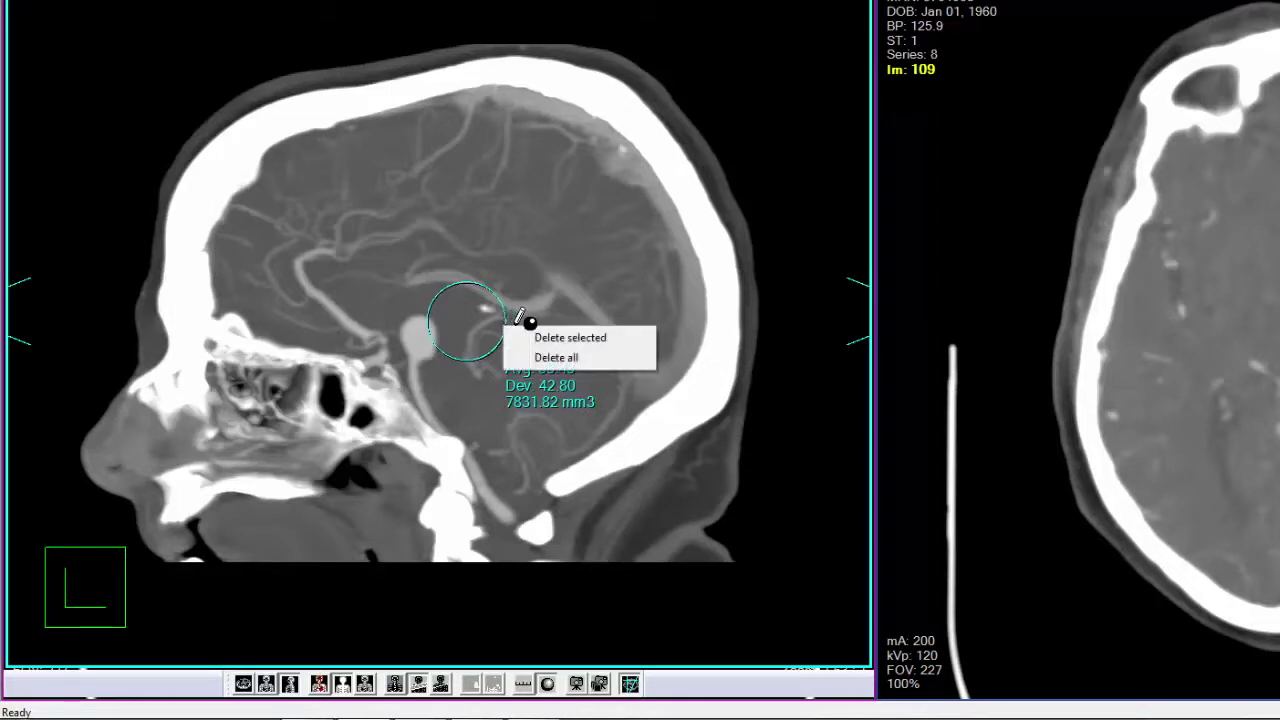
{"action": "left_click", "coordinate": [641, 338]}
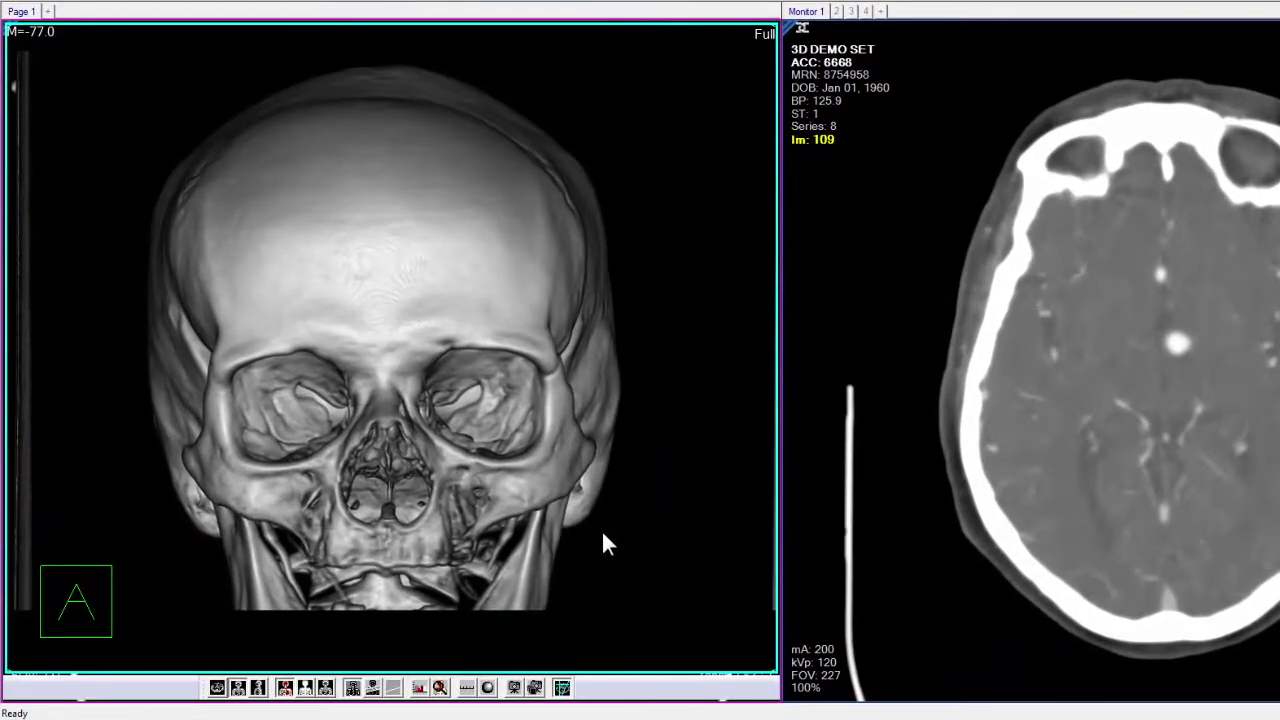
Precast a rectangular window across the eye sockets of the skull to a depth of 102 mm, and shift the window slightly upward
{"action": "left_click", "coordinate": [441, 690]}
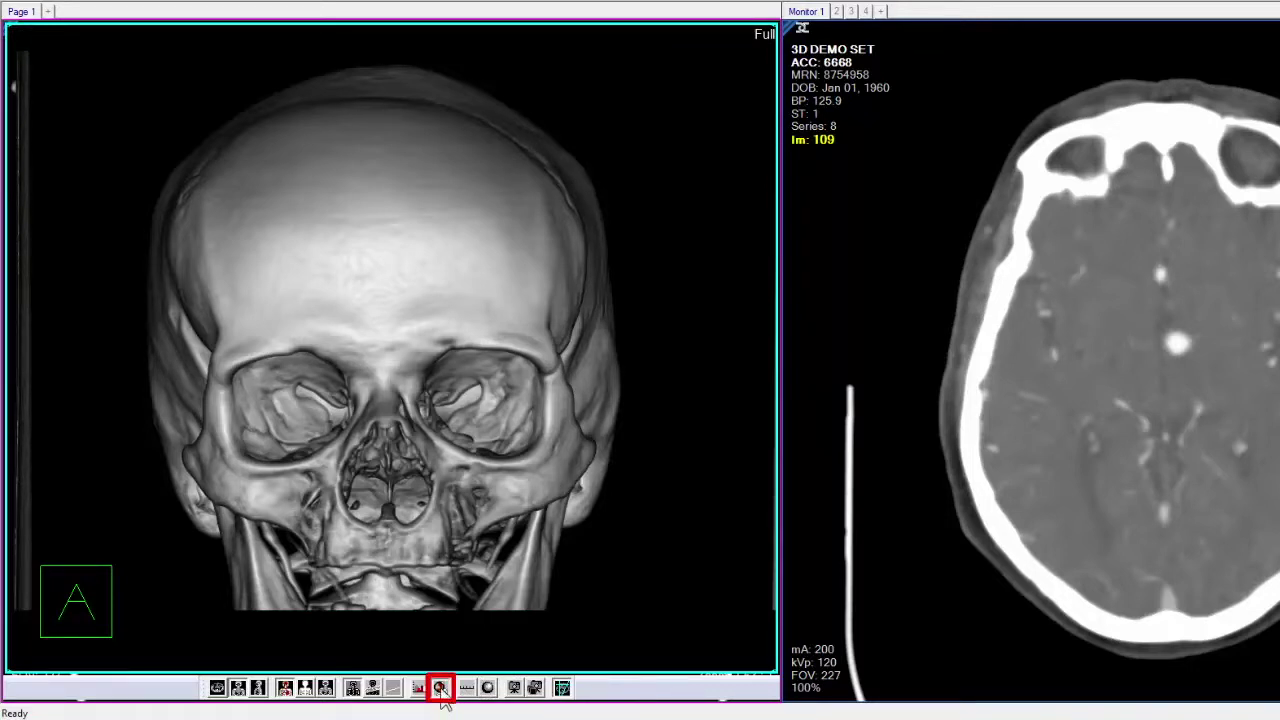
{"action": "left_click_drag", "start_coordinate": [216, 314], "coordinate": [566, 497]}
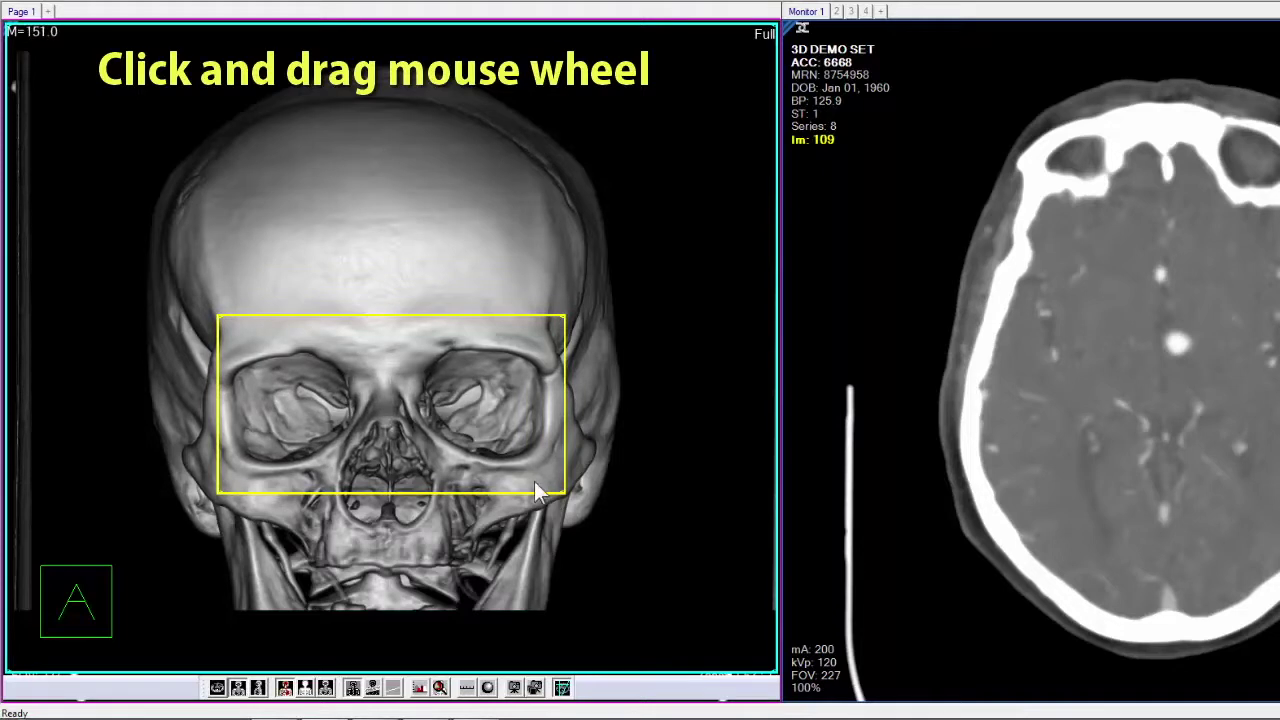
{"action": "middle_click_drag", "start_coordinate": [523, 471], "coordinate": [526, 388]}
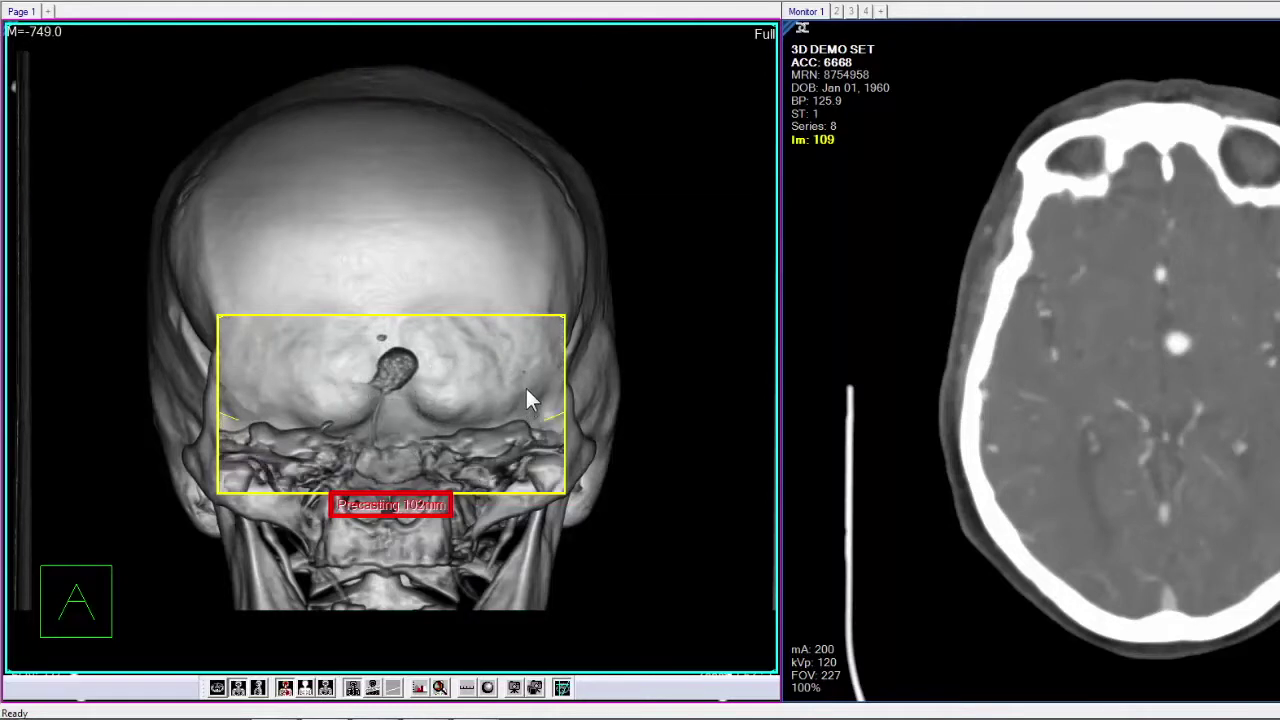
{"action": "left_click_drag", "start_coordinate": [504, 397], "coordinate": [507, 383]}
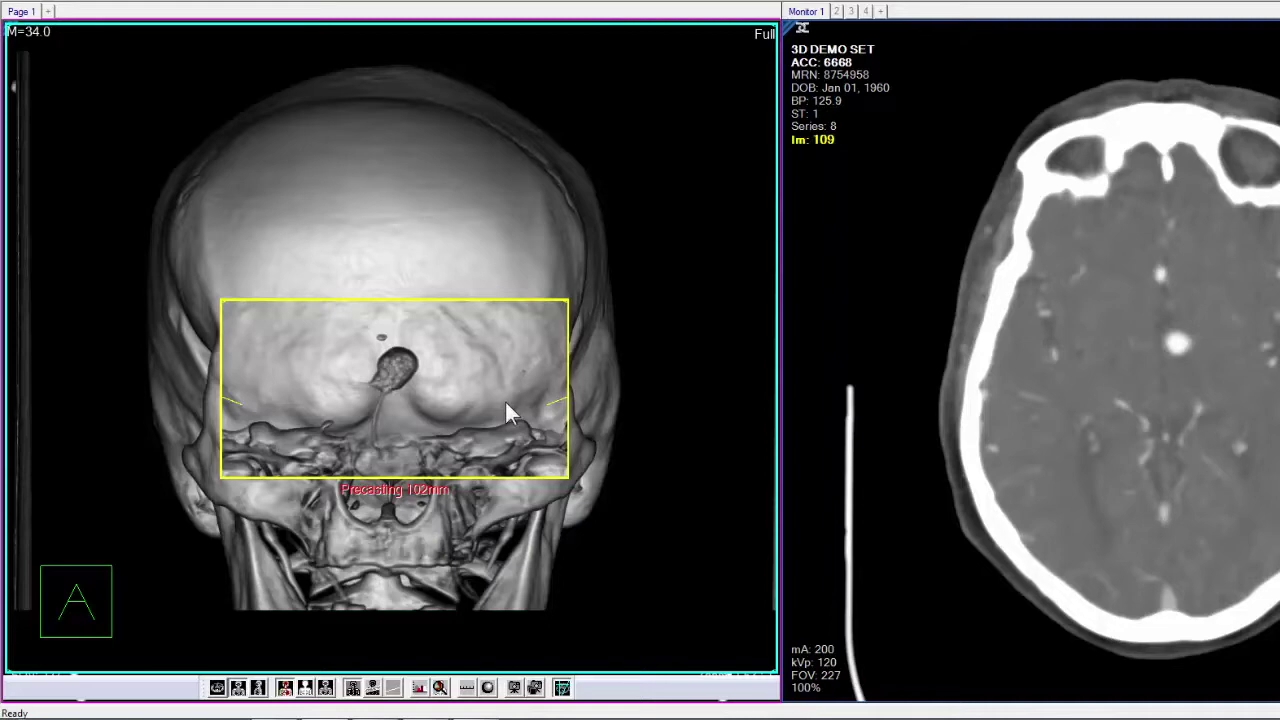
{"action": "key", "text": "l"}
{"action": "left_click_drag", "start_coordinate": [503, 403], "coordinate": [448, 400]}
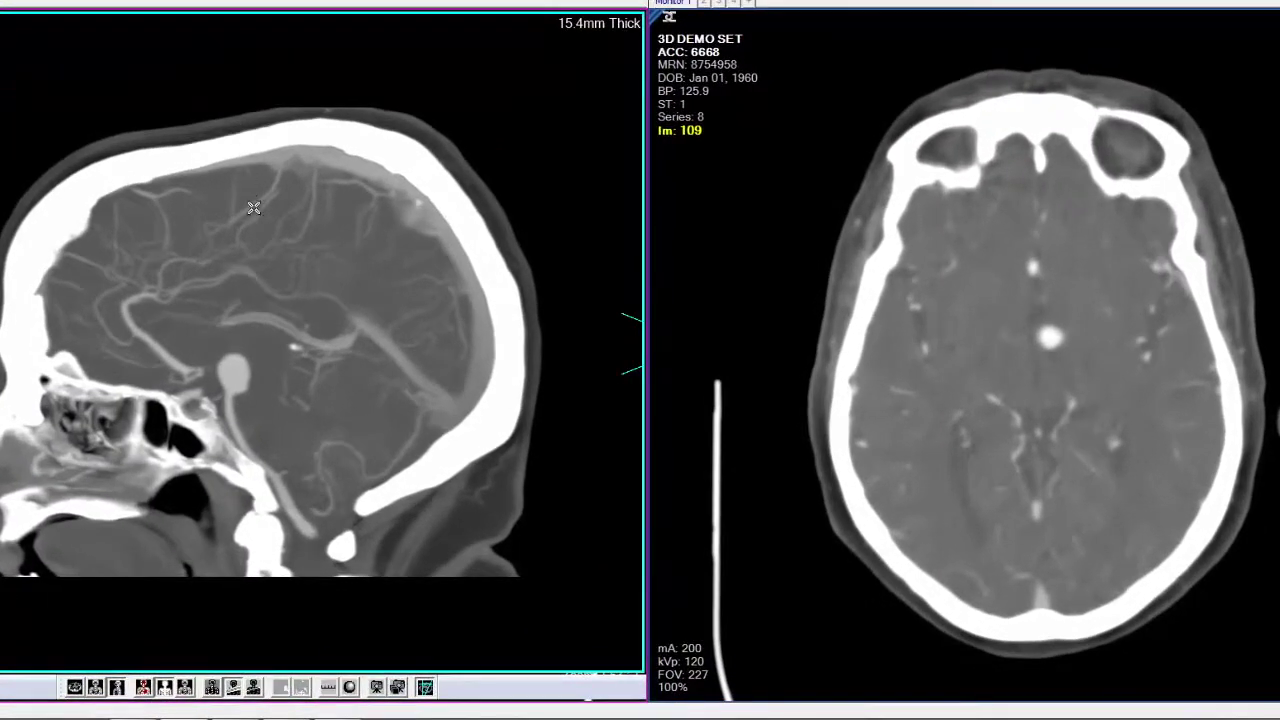
Cross-reference points from the frontal artery down to the skull base on the sagittal slab with the axial source series
{"action": "left_click", "coordinate": [185, 370]}
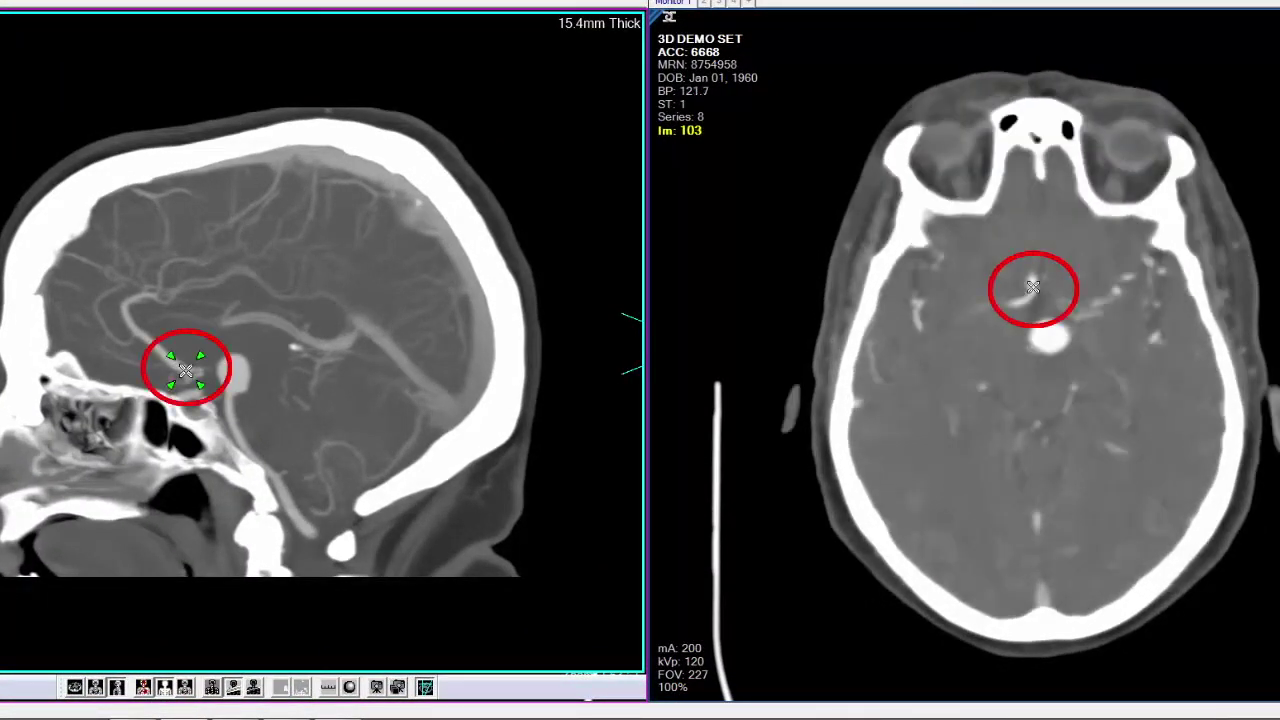
{"action": "left_click_drag", "start_coordinate": [185, 370], "coordinate": [305, 528]}
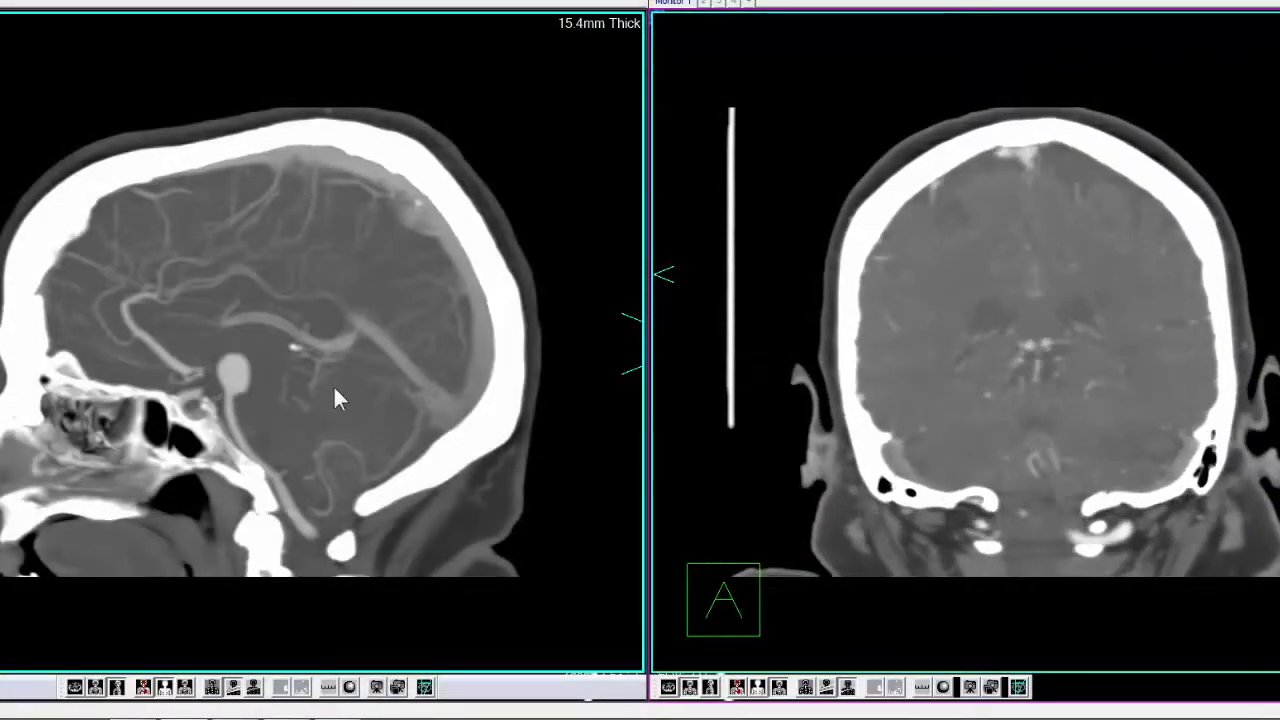
Cross-reference the round vessel bulge, the vessels behind it, the frontal region and the back of the head with the coronal volume view
{"action": "scroll", "coordinate": [409, 373], "scroll_direction": "down", "scroll_amount": 2}
{"action": "scroll", "coordinate": [409, 373], "scroll_direction": "up", "scroll_amount": 2}
{"action": "left_click_drag", "start_coordinate": [356, 375], "coordinate": [329, 420], "text": "ctrl"}
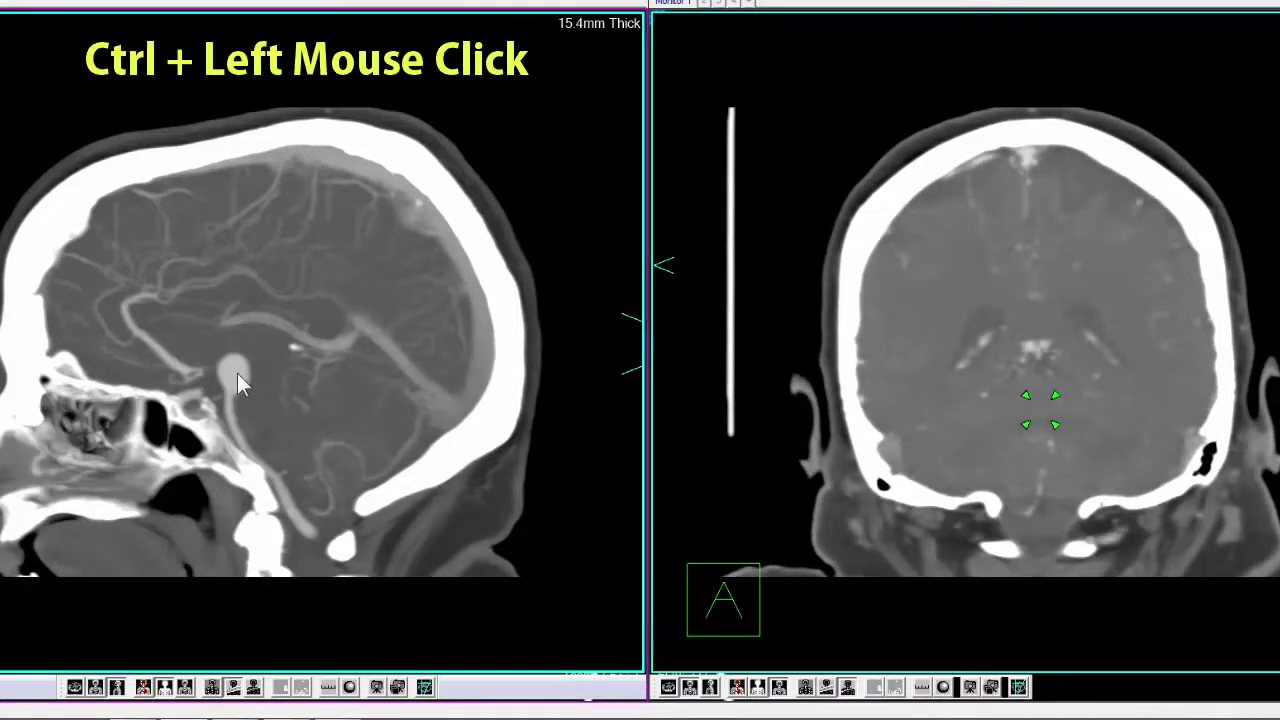
{"action": "left_click", "coordinate": [238, 374], "text": "ctrl"}
{"action": "left_click", "coordinate": [274, 433], "text": "ctrl"}
{"action": "left_click", "coordinate": [359, 325], "text": "ctrl"}
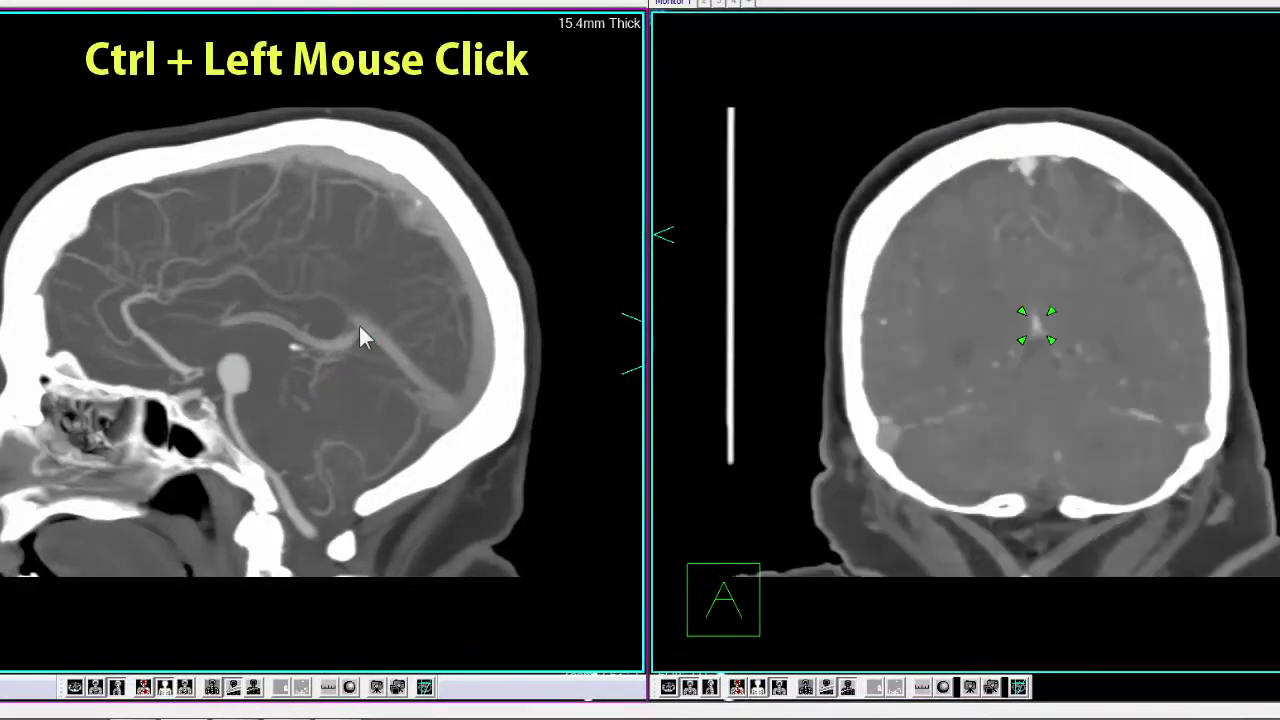
{"action": "left_click", "coordinate": [71, 326], "text": "ctrl"}
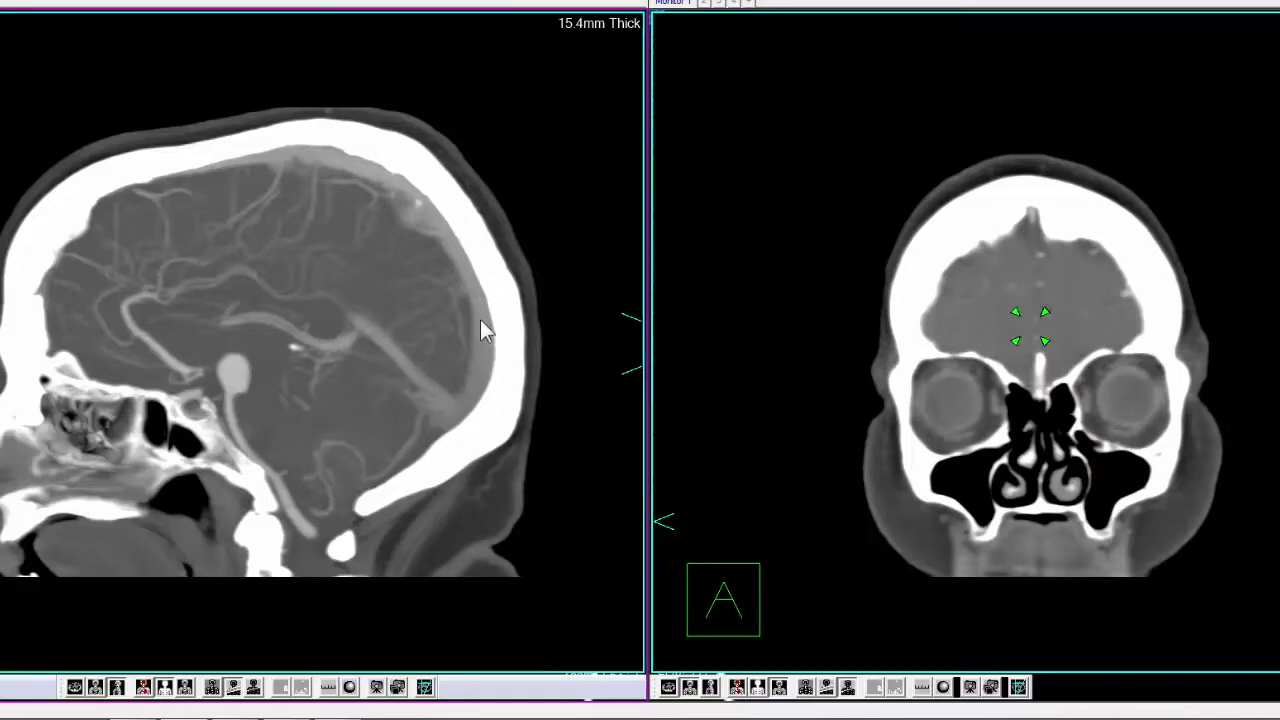
{"action": "left_click", "coordinate": [480, 319], "text": "ctrl"}
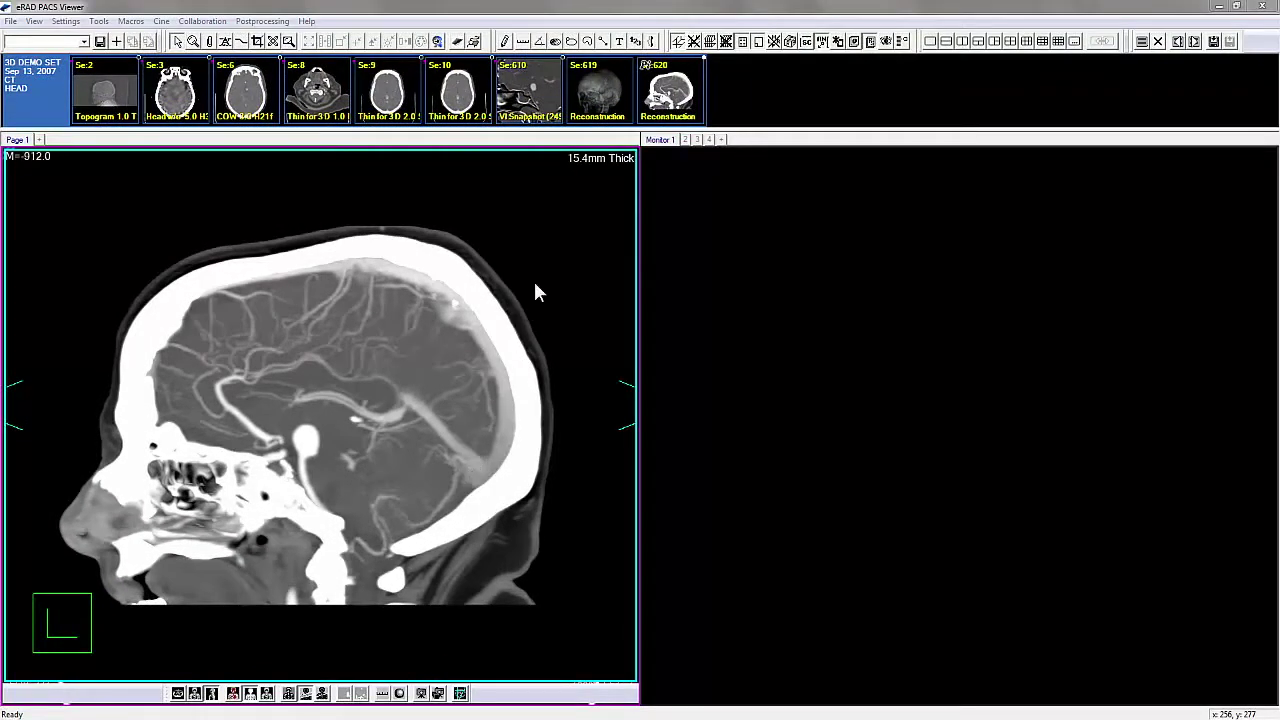
Display reconstruction series 620 in the empty viewport, and export the sagittal slab as 30 slices spaced 1 mm apart
{"action": "left_click_drag", "start_coordinate": [670, 90], "coordinate": [810, 350]}
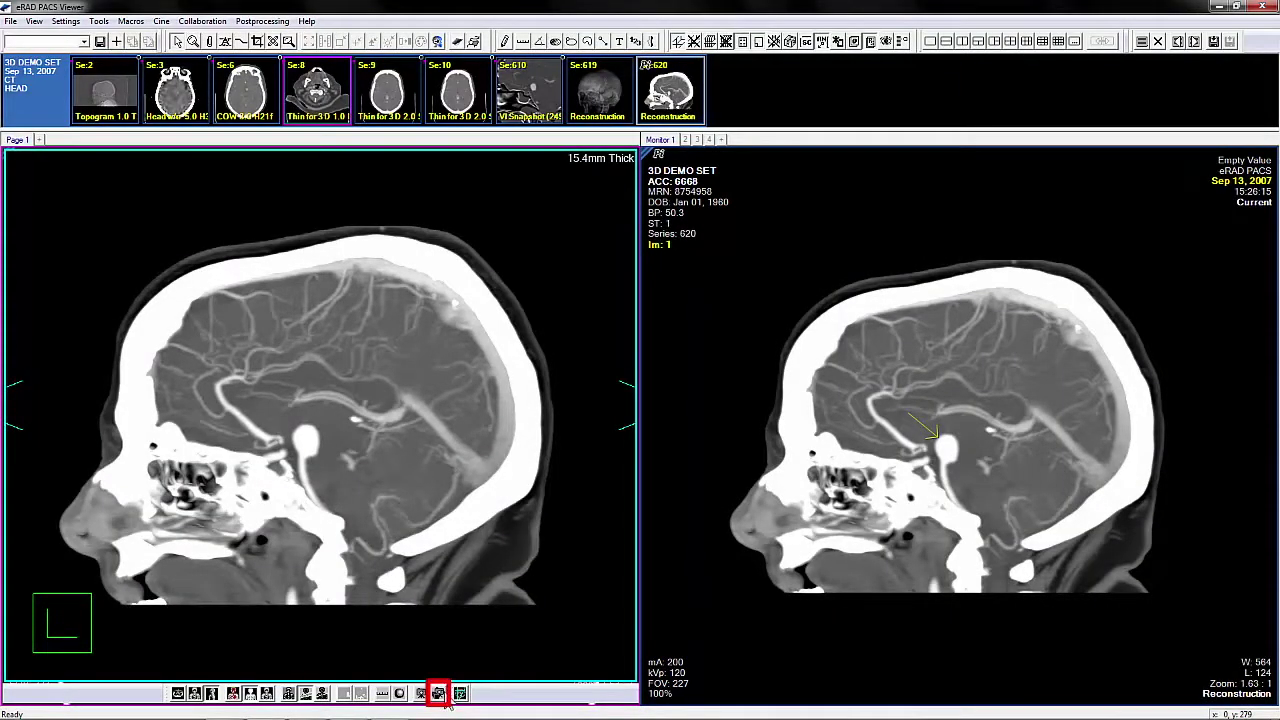
{"action": "left_click", "coordinate": [438, 693]}
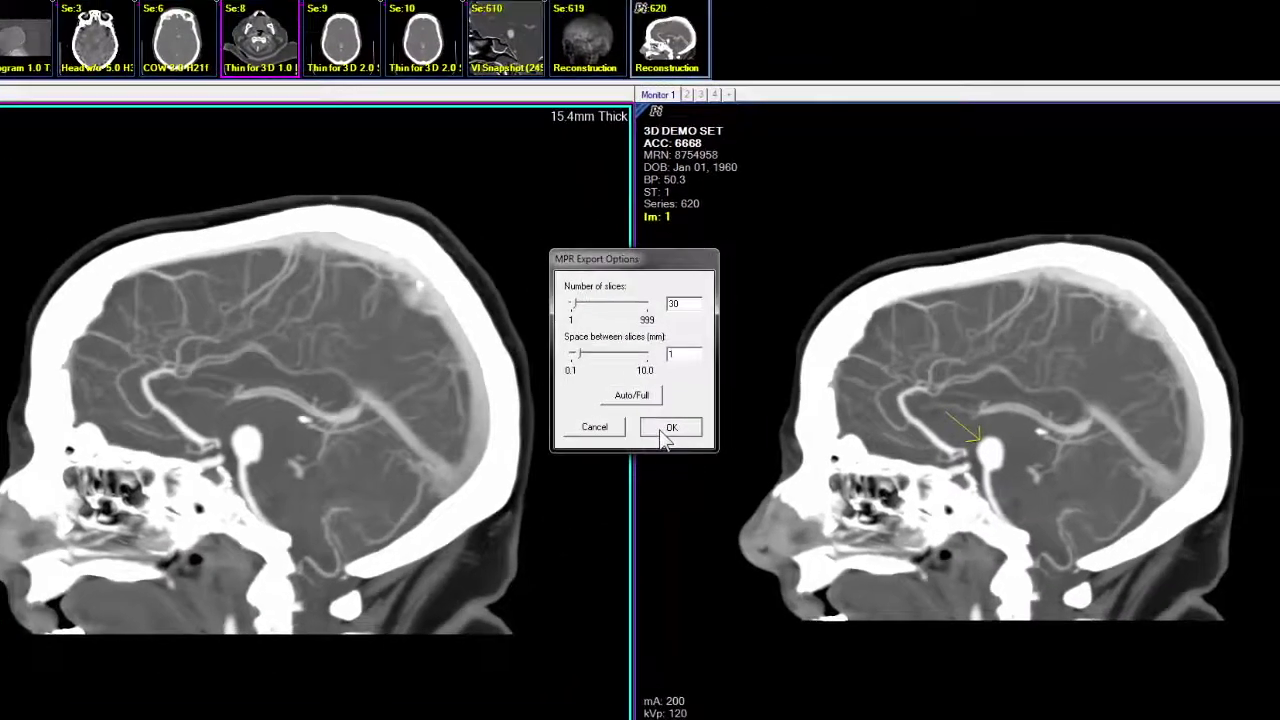
{"action": "left_click", "coordinate": [657, 433]}
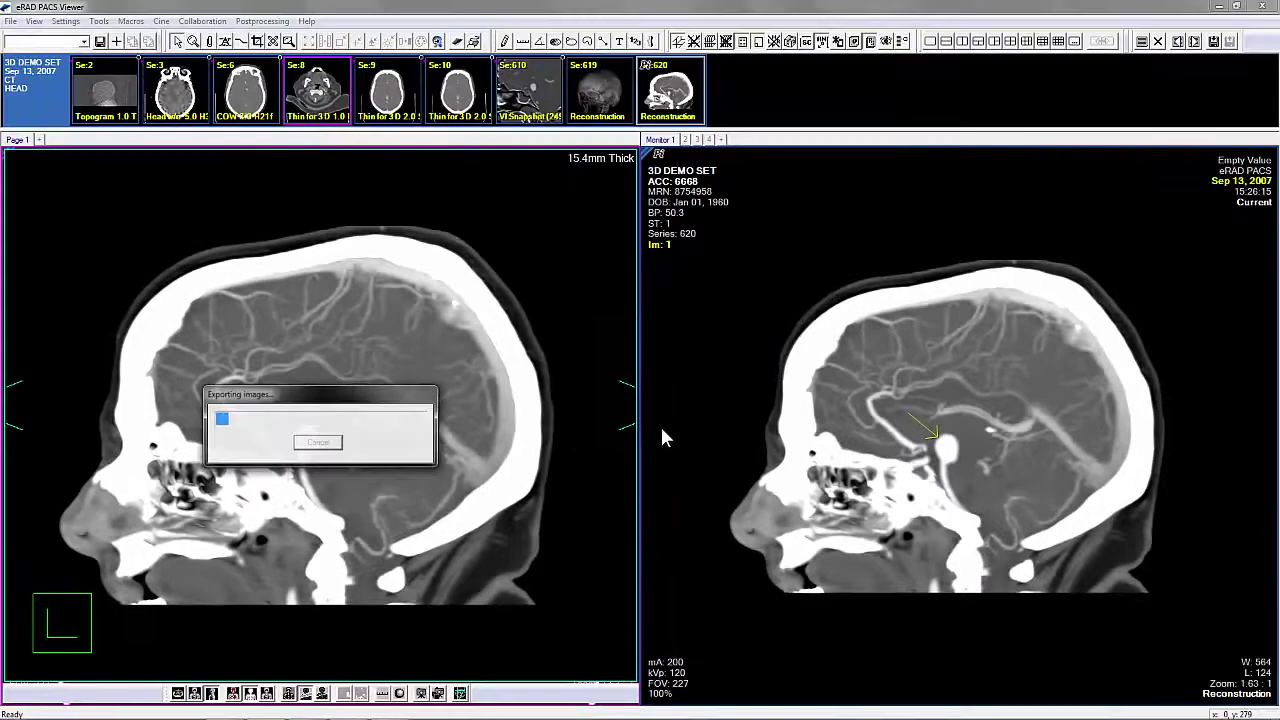